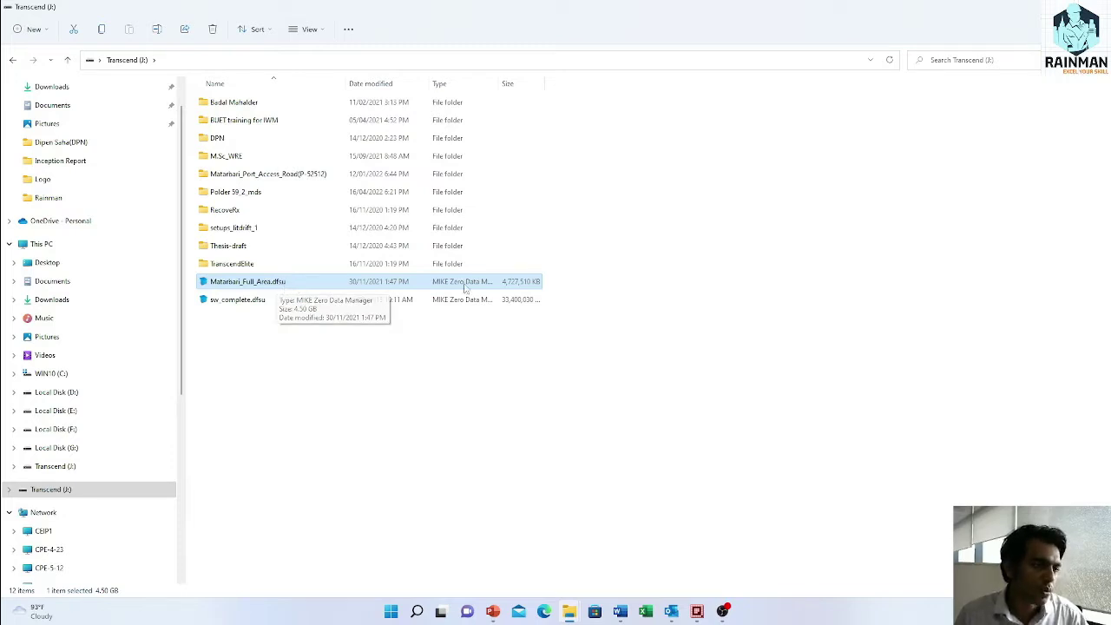
# Open Matarbari_Full_Area.dfsu from the Transcend drive, showing surface elevation at time step 0
pyautogui.doubleClick(511, 287)
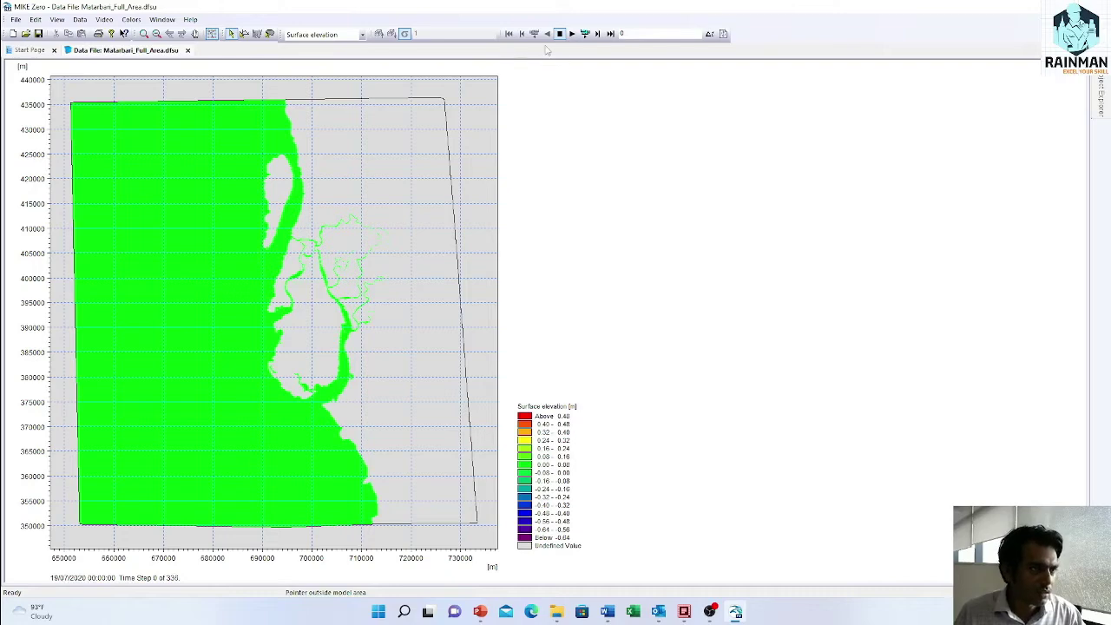
# Jump the surface elevation map to the final time step, 336 of 336
pyautogui.click(610, 33)
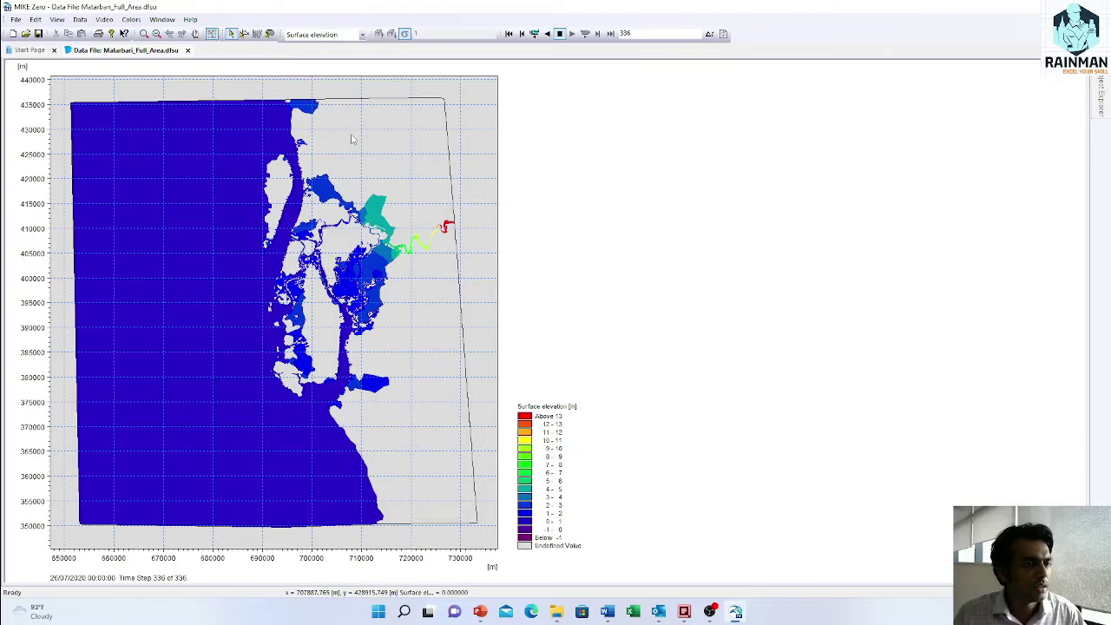
# Open the result item list and close it again without changing the displayed item
pyautogui.click(362, 36)
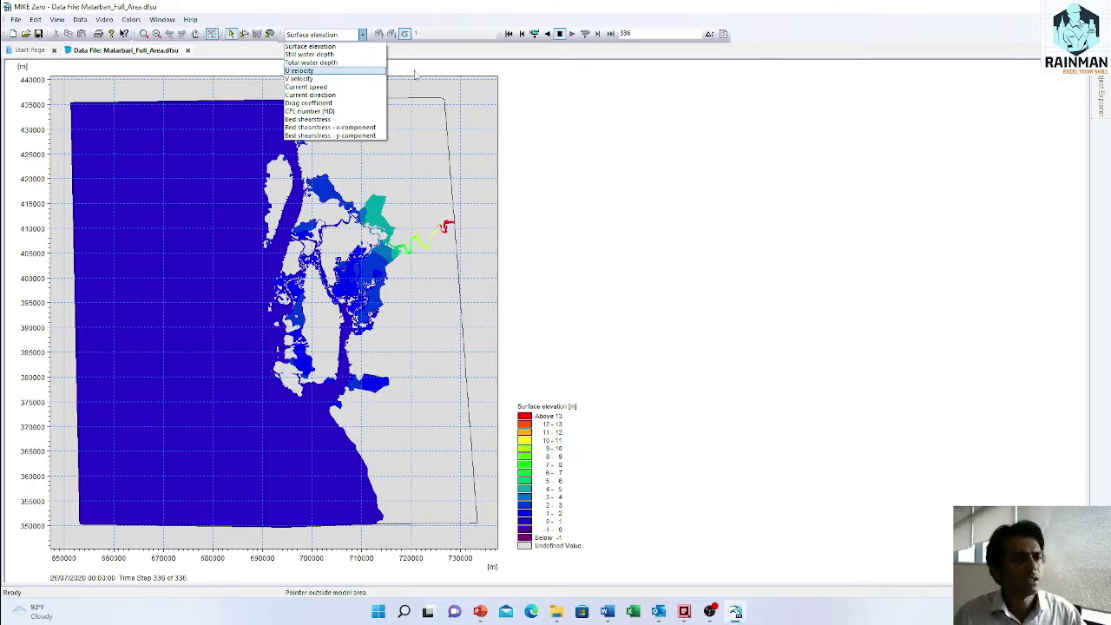
pyautogui.click(365, 17)
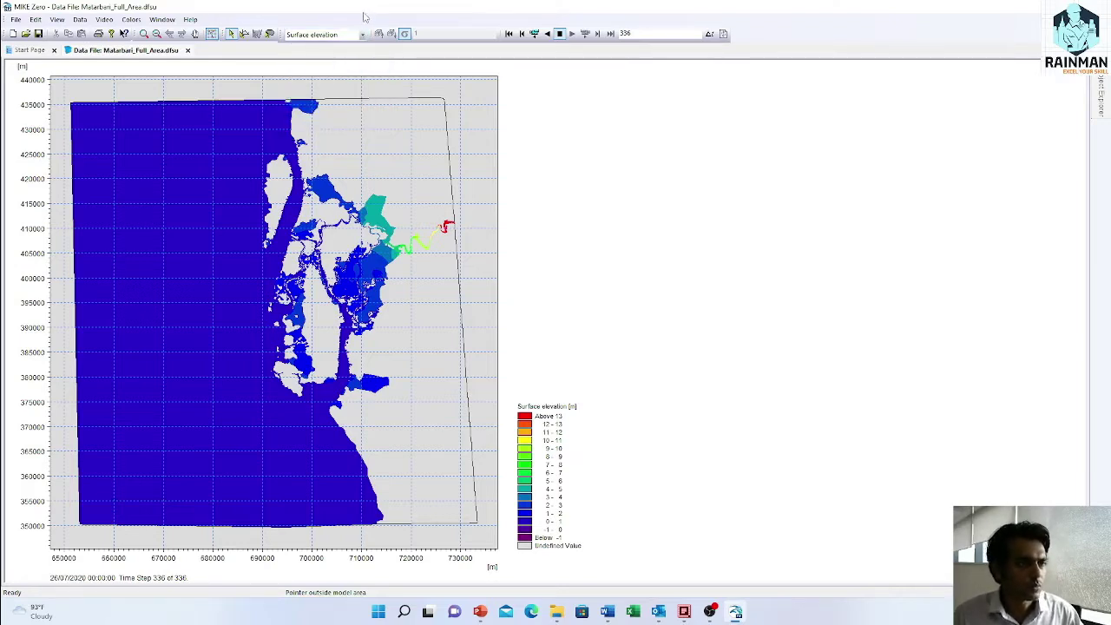
# Return to step 0, animate surface elevation forward, and stop at time step 135
pyautogui.click(509, 33)
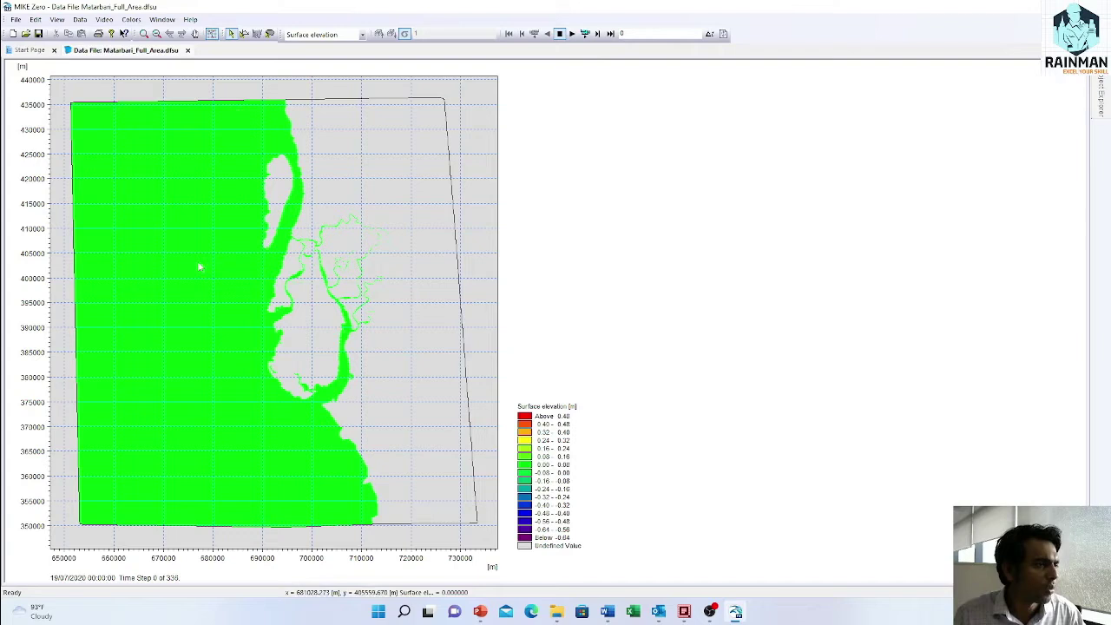
pyautogui.click(572, 35)
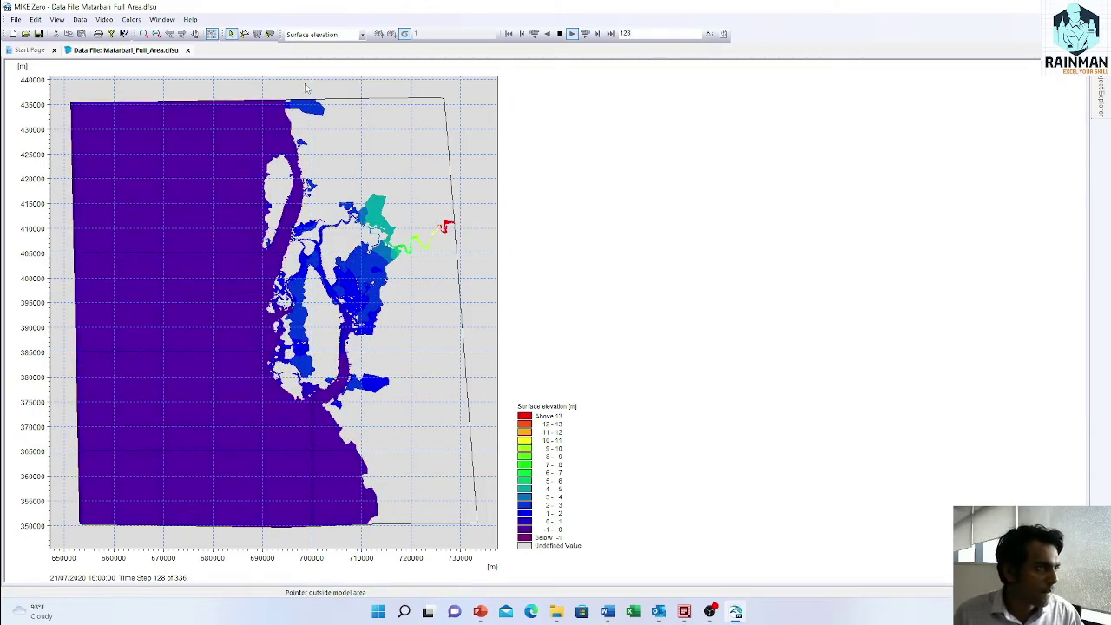
pyautogui.click(560, 35)
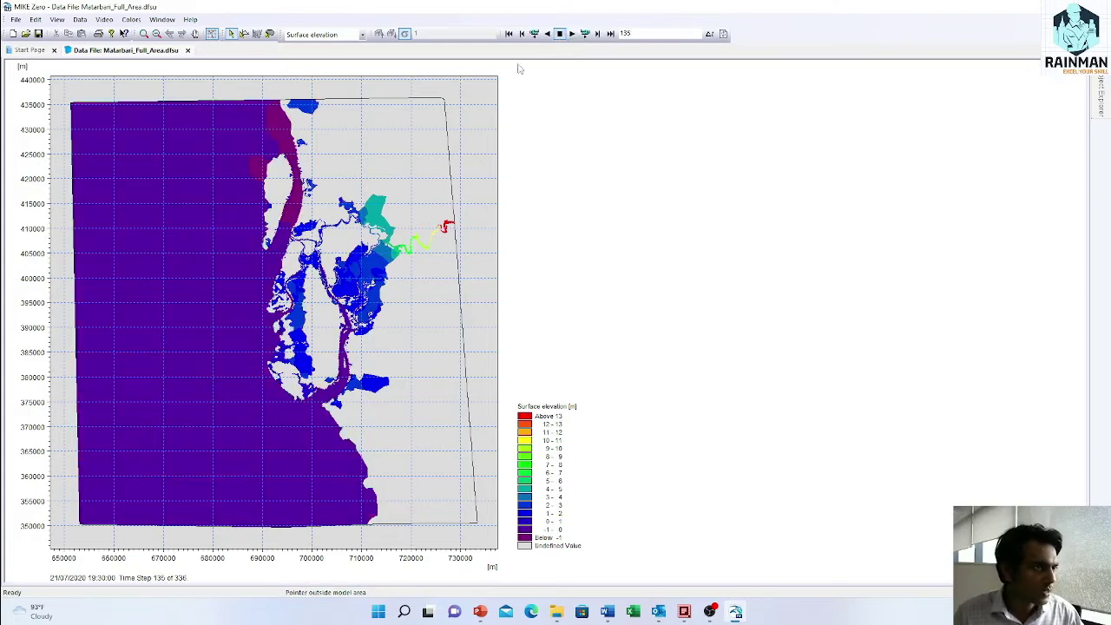
# Show Total water depth and animate it forward, stopping at time step 157
pyautogui.click(362, 36)
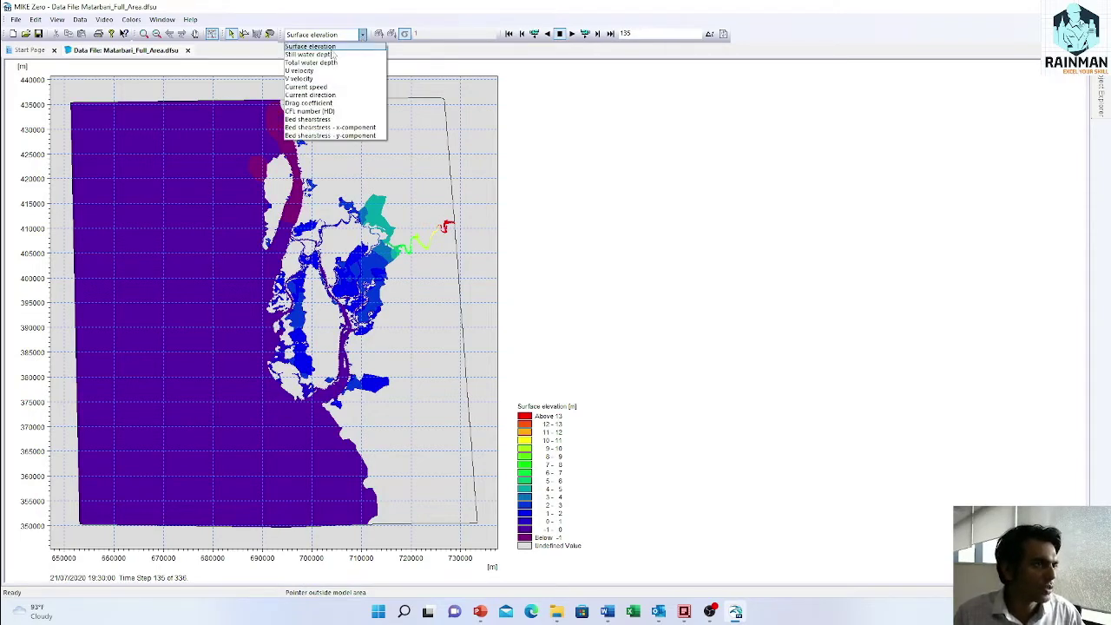
pyautogui.click(334, 63)
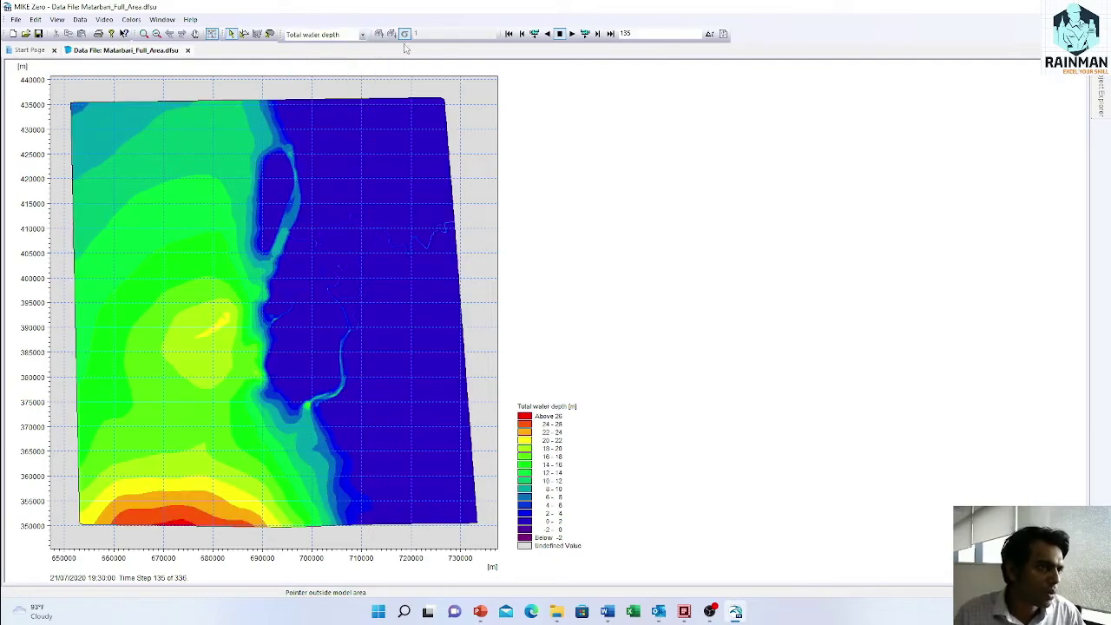
pyautogui.click(571, 33)
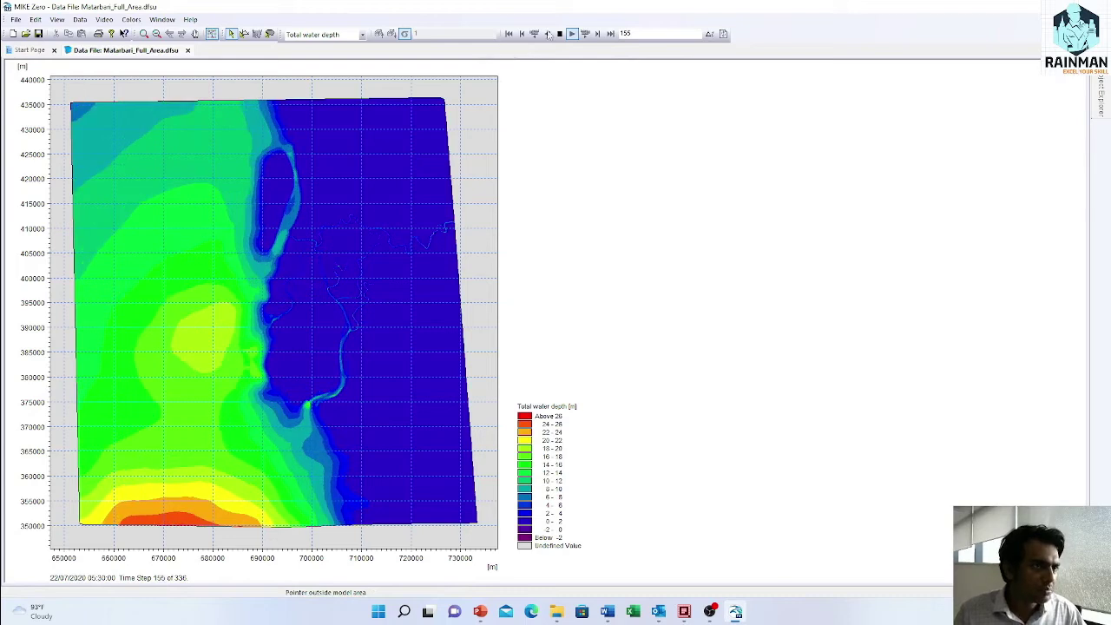
pyautogui.click(559, 33)
# Animate through Bed shearstress and Current speed, stopping at step 180, then switch back to Surface elevation
pyautogui.click(362, 34)
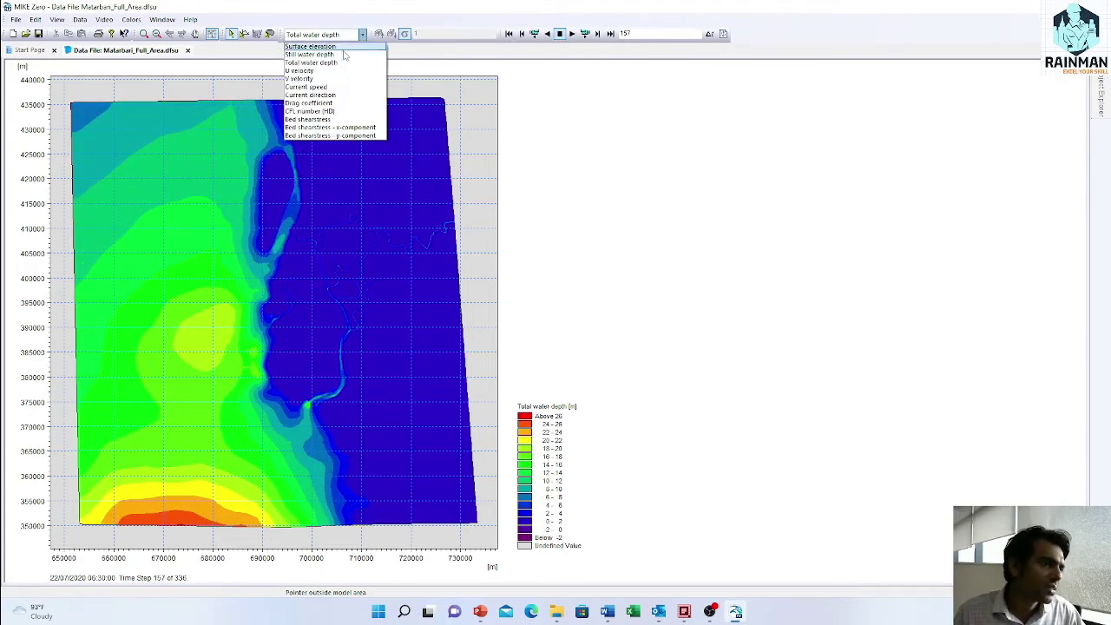
pyautogui.click(343, 118)
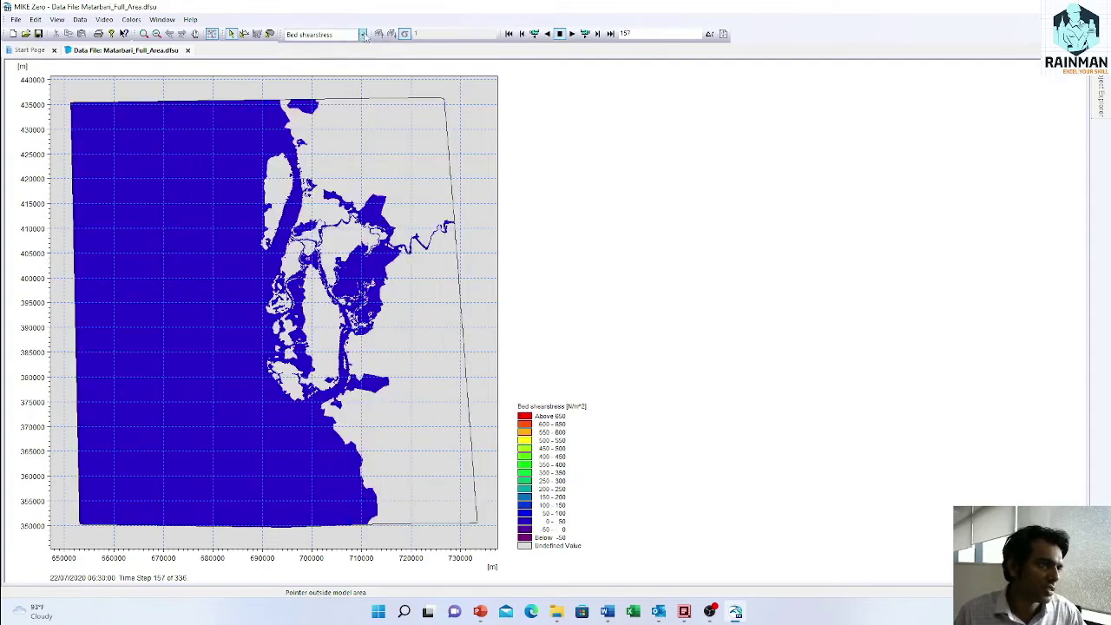
pyautogui.click(573, 35)
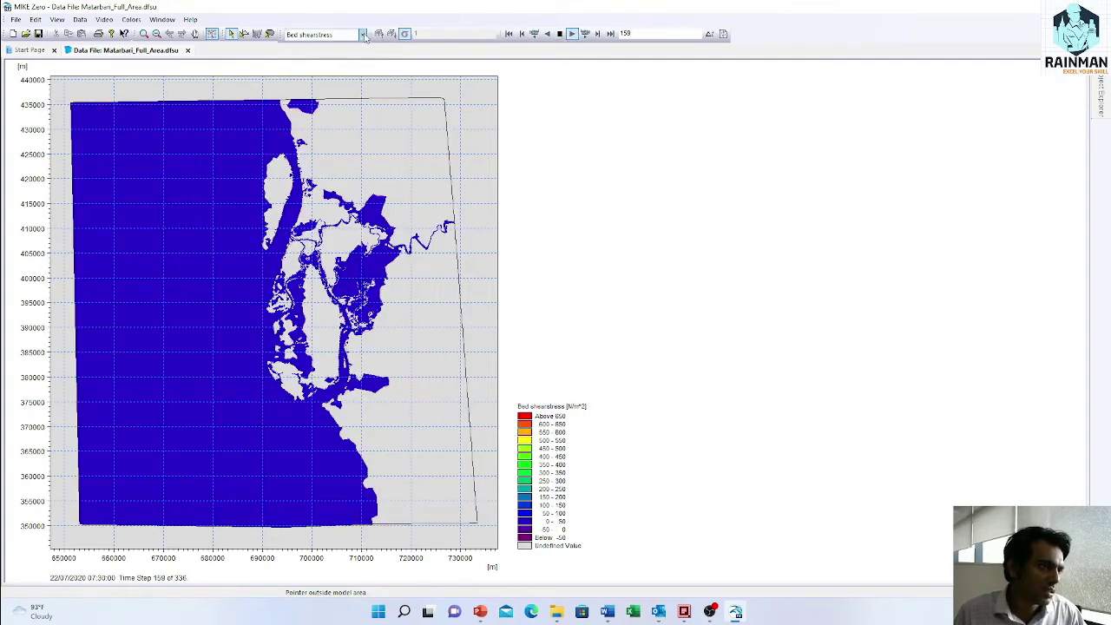
pyautogui.click(362, 34)
pyautogui.click(329, 88)
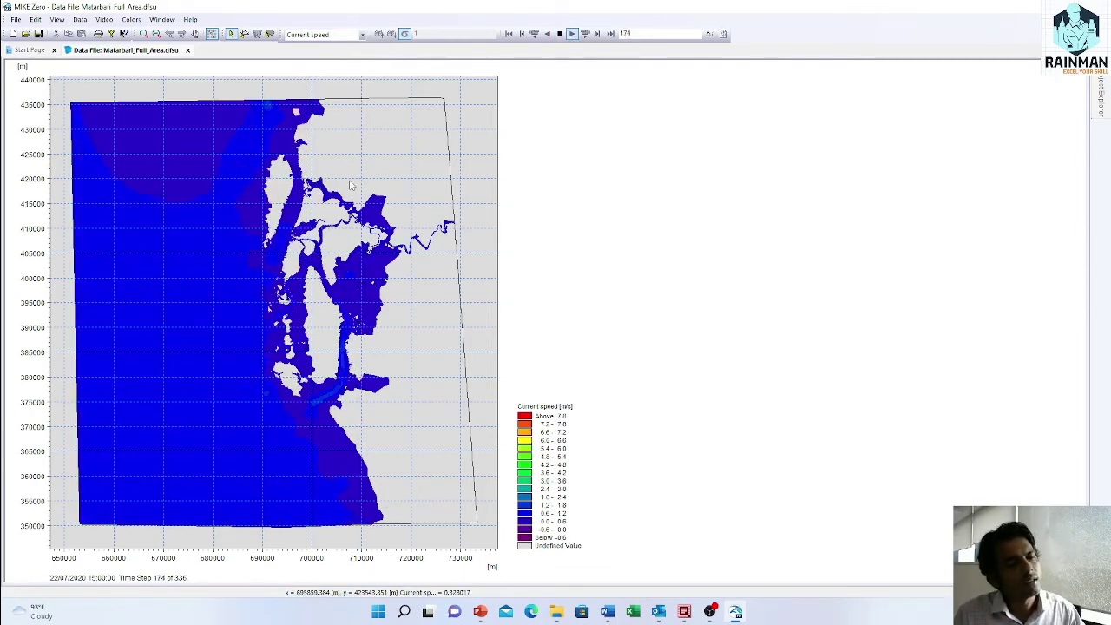
pyautogui.click(559, 33)
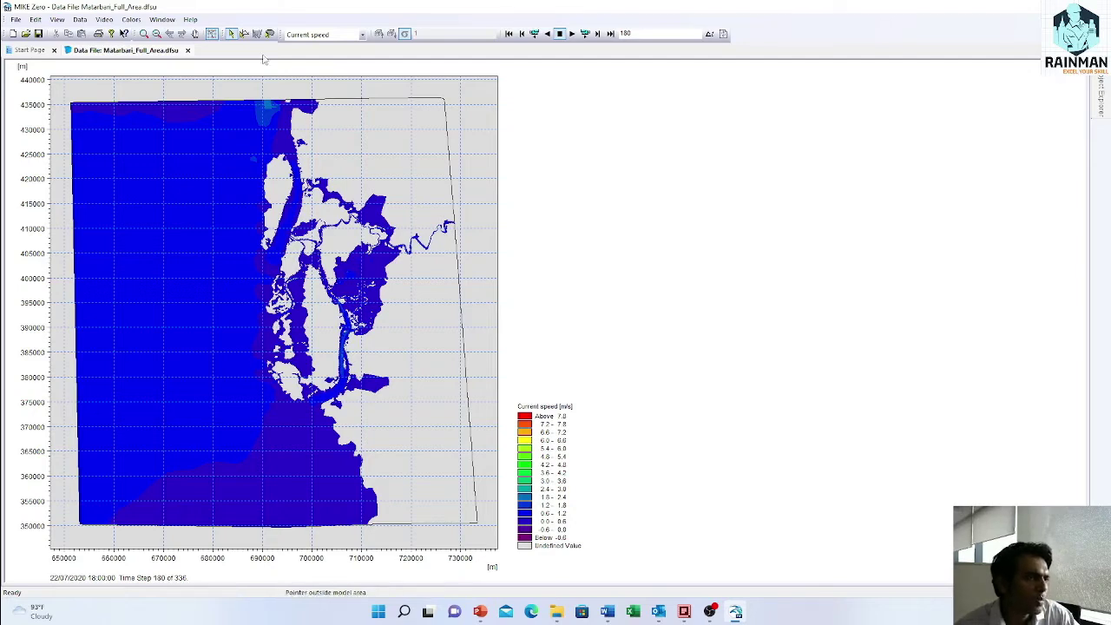
pyautogui.click(362, 34)
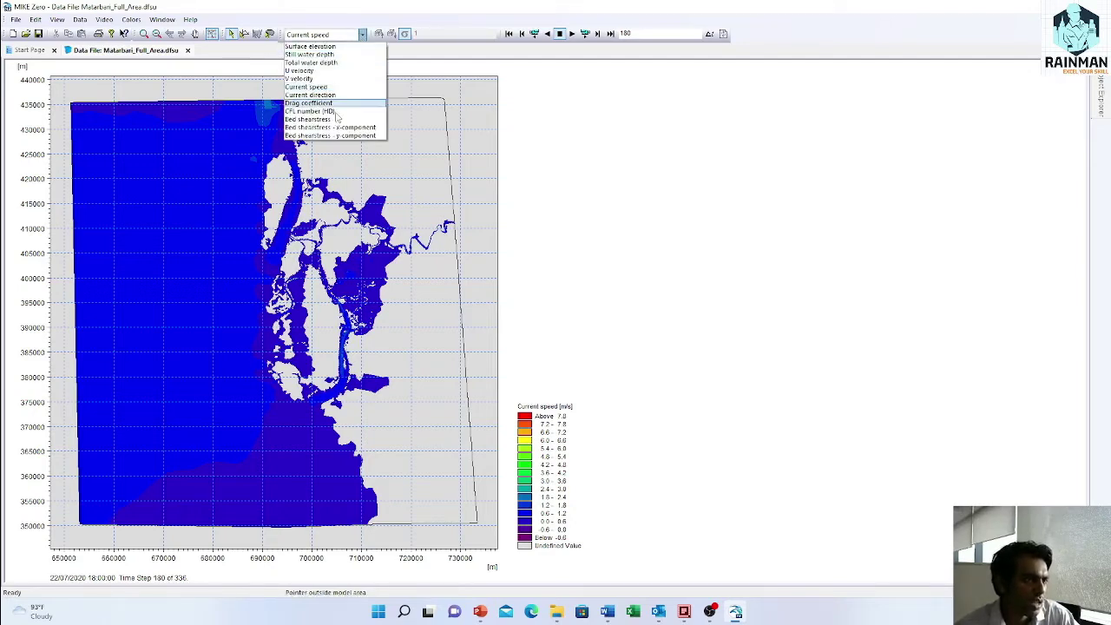
pyautogui.click(311, 46)
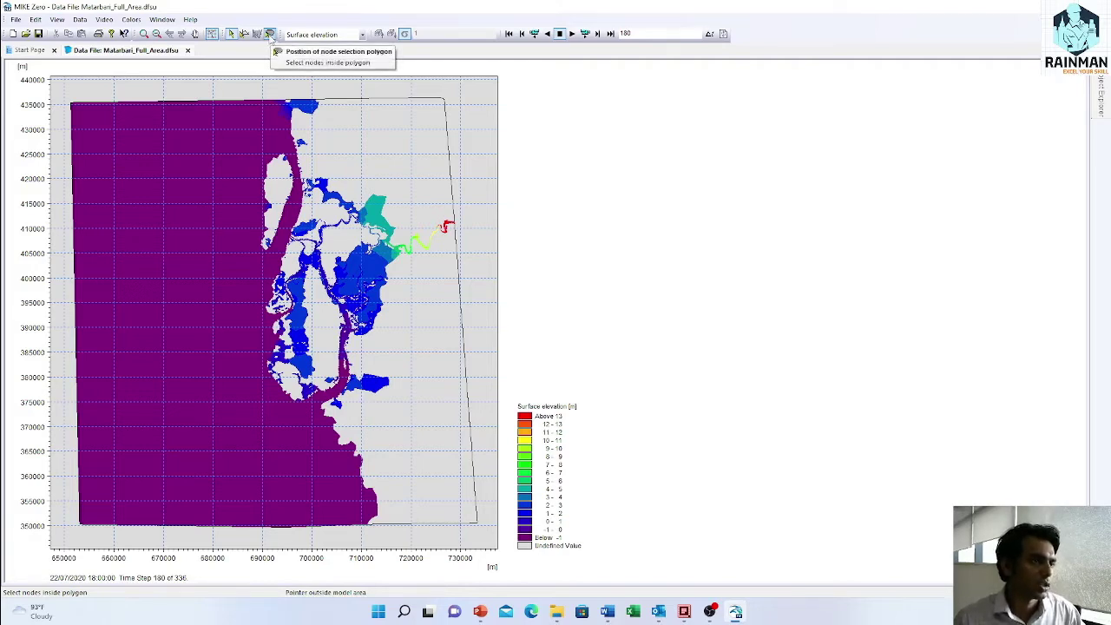
# Polygon-select four mesh elements near the inner channel, review their surface elevation values, then clear the selection
pyautogui.click(270, 34)
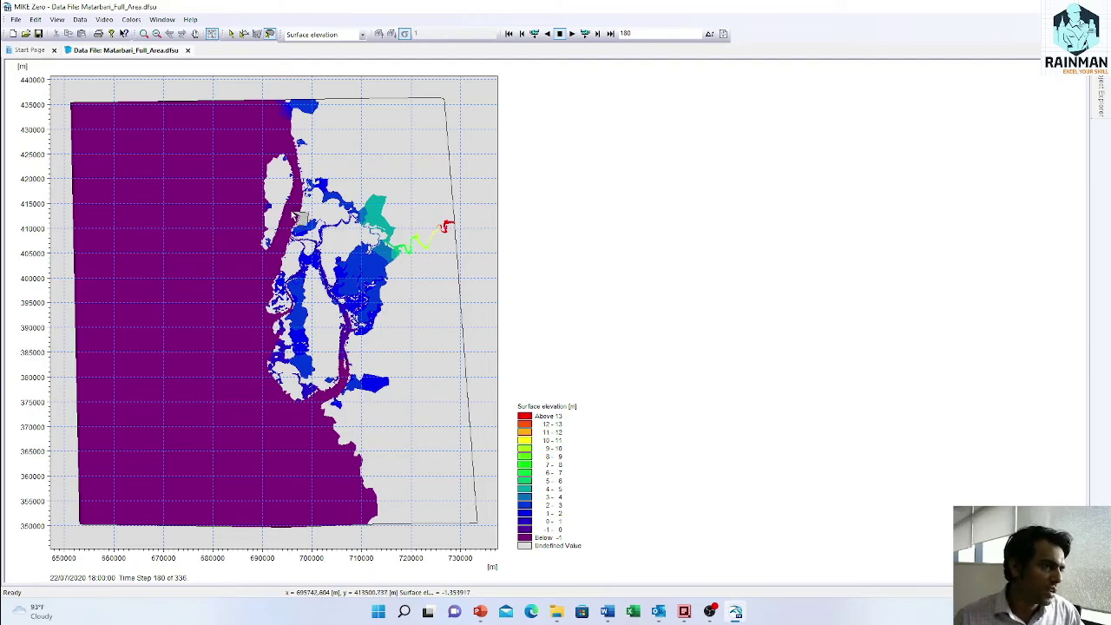
pyautogui.moveTo(293, 211); pyautogui.dragTo(278, 236)
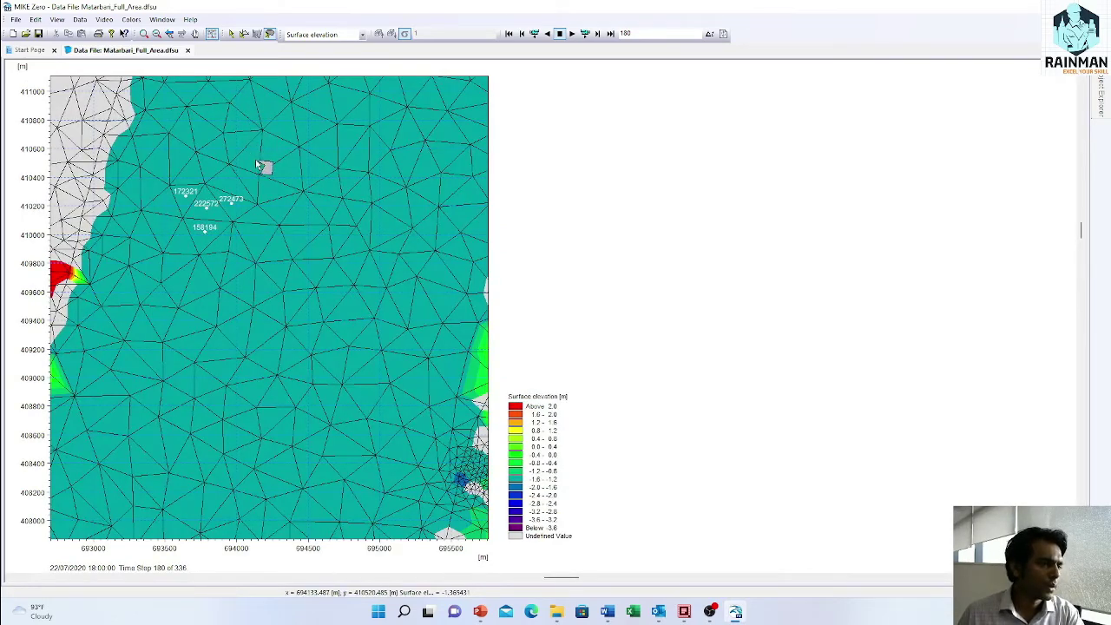
pyautogui.rightClick(894, 352)
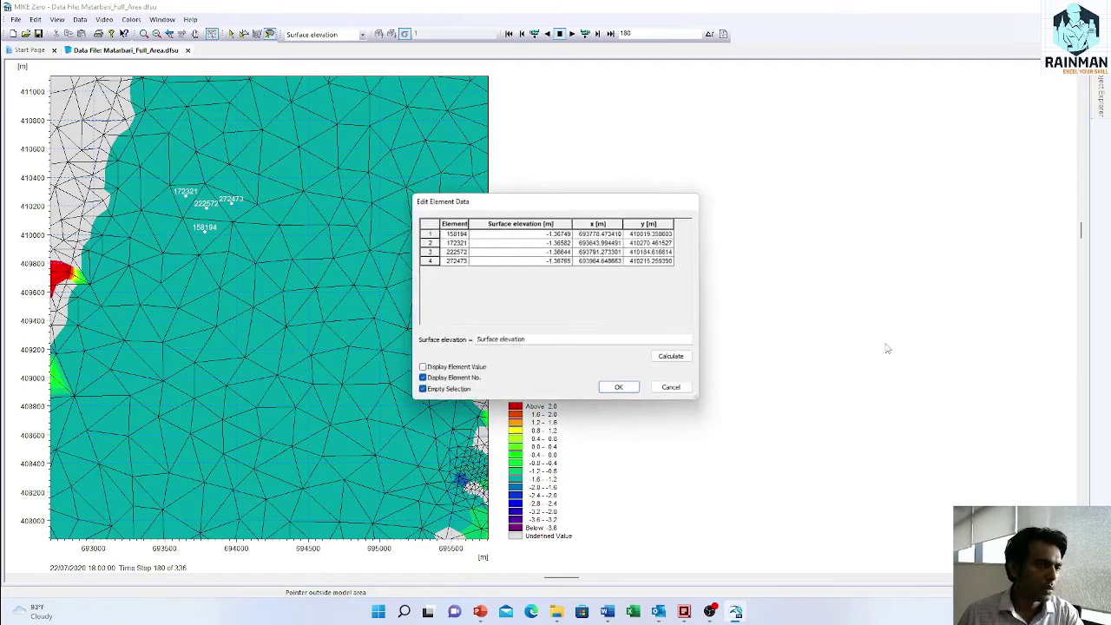
pyautogui.click(623, 389)
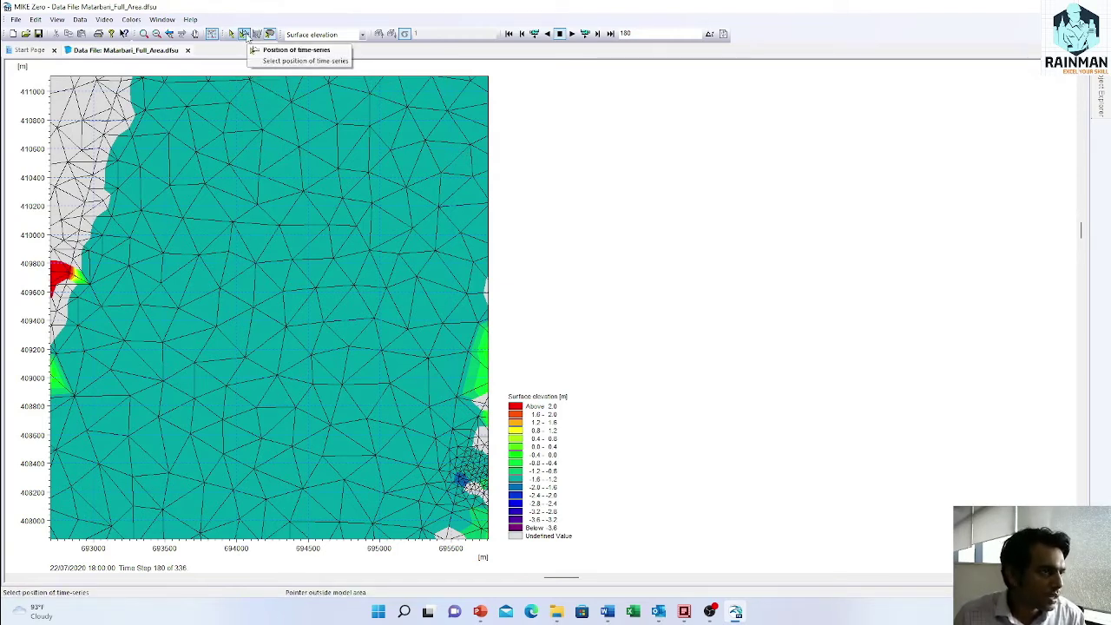
# Extract the surface elevation time series at x 694008, y 409950, spanning 19–25 July 2020
pyautogui.click(245, 34)
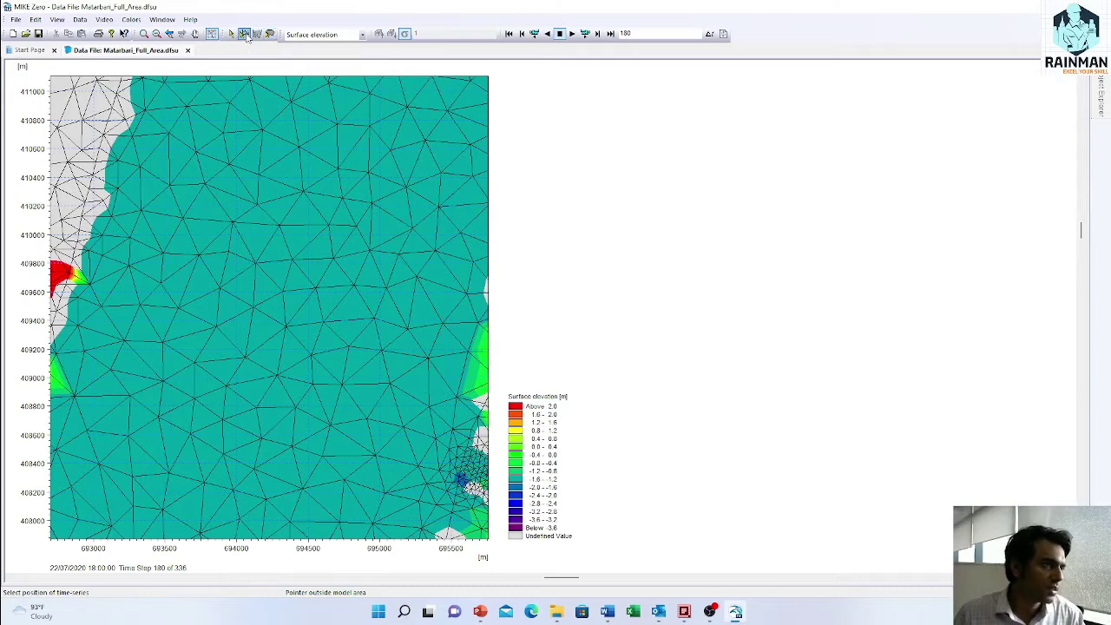
pyautogui.click(236, 242)
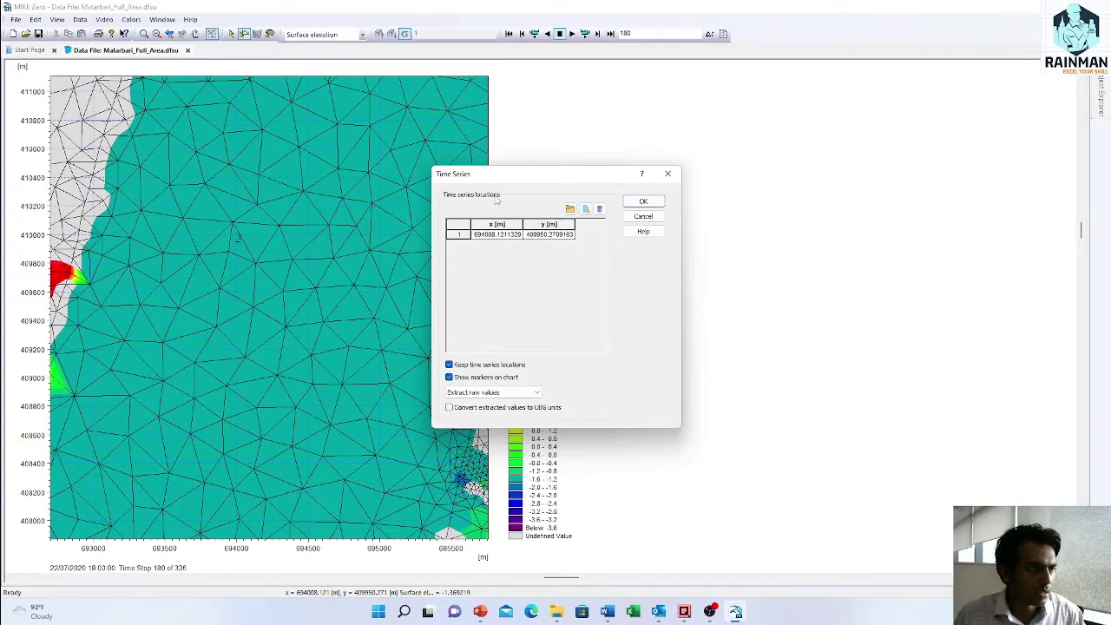
pyautogui.click(643, 201)
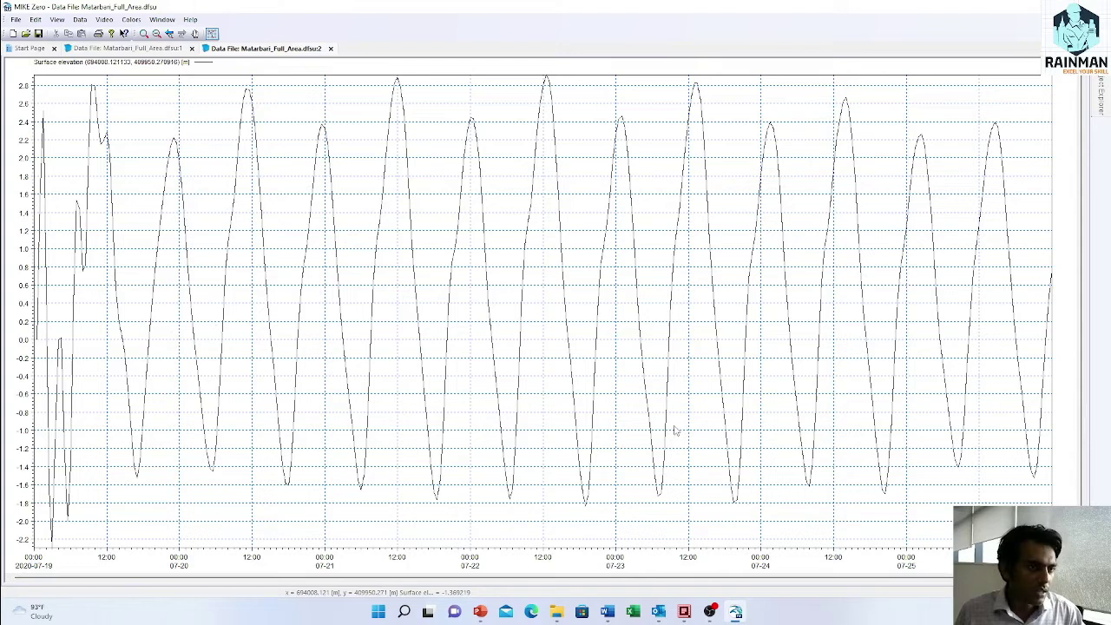
# Close the Data File :2 time-series tab, returning to the surface elevation map
pyautogui.click(330, 48)
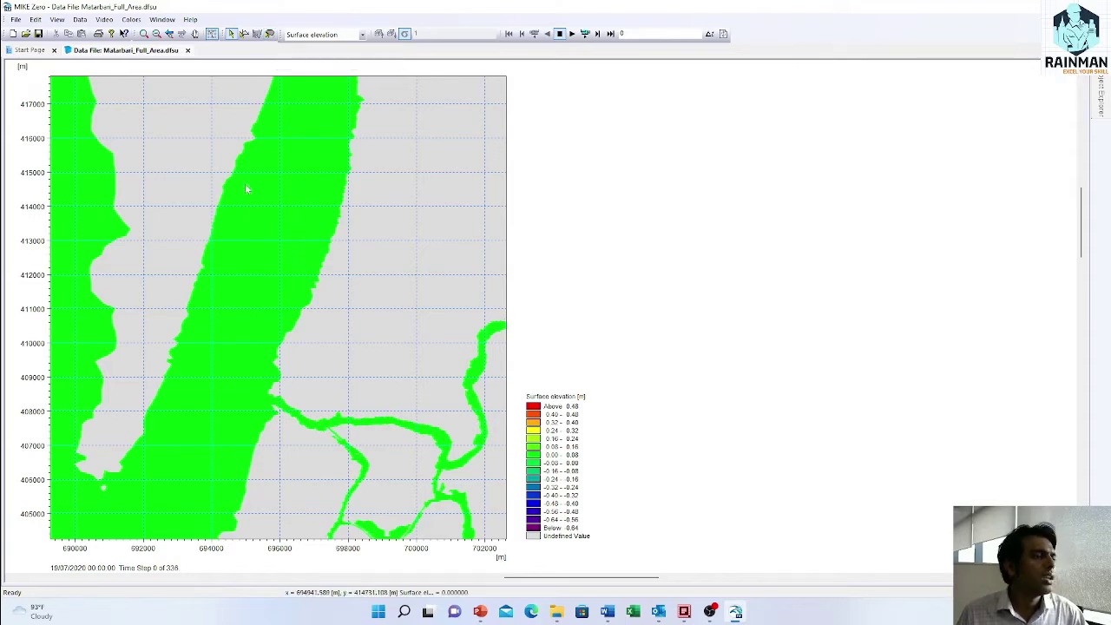
# Turn on Element Mesh over the surface elevation map and zoom in on the triangles
pyautogui.rightClick(221, 167)
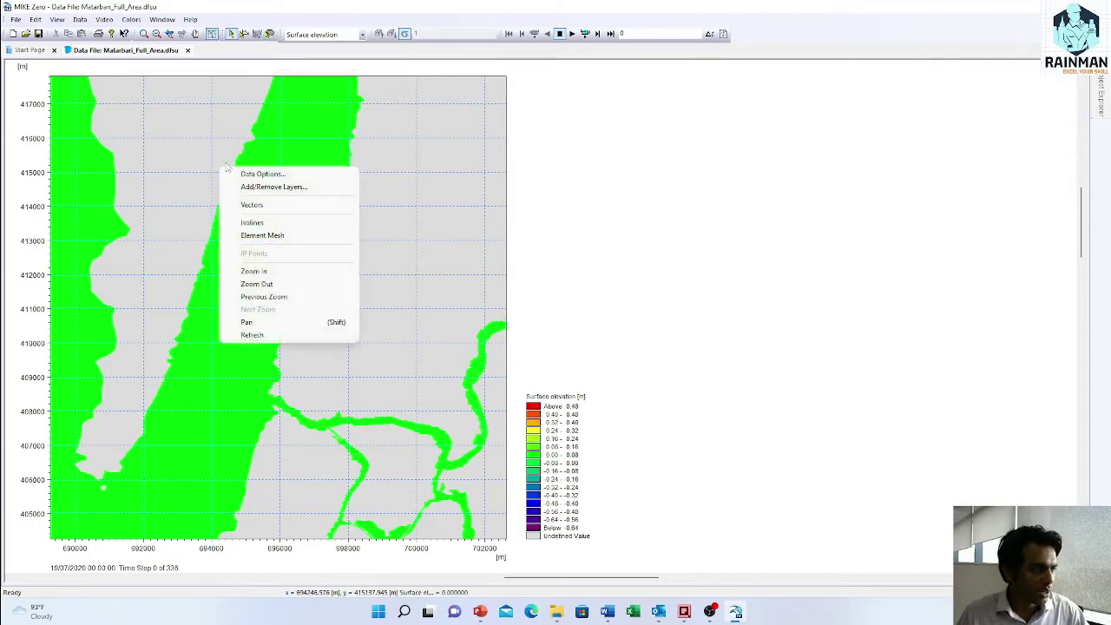
pyautogui.click(283, 236)
pyautogui.scroll(6, 287, 283)
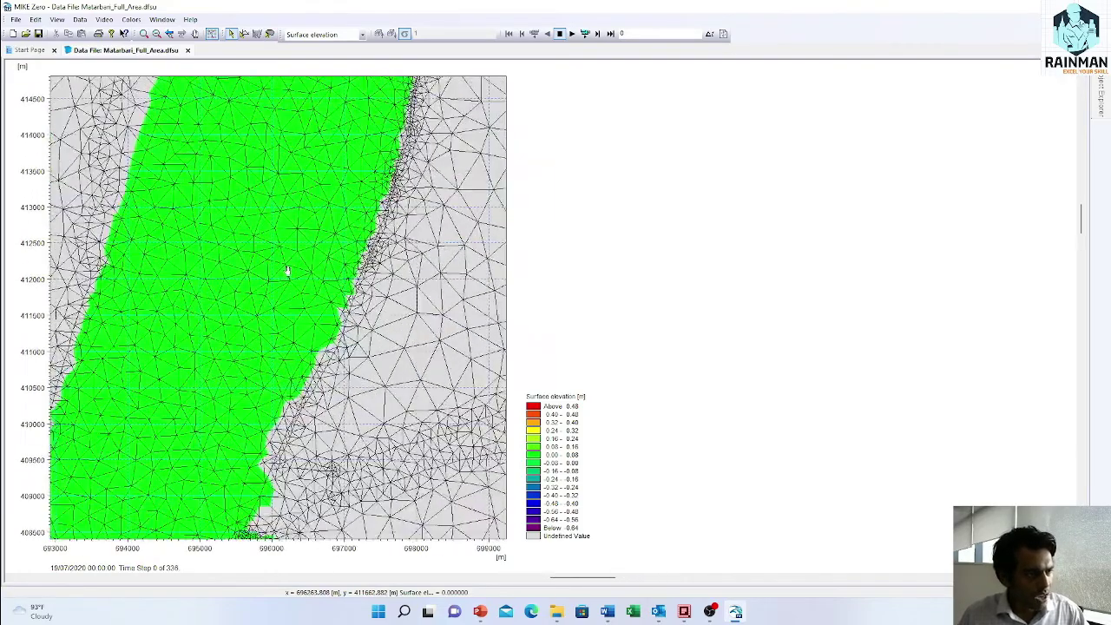
pyautogui.scroll(2, 224, 249)
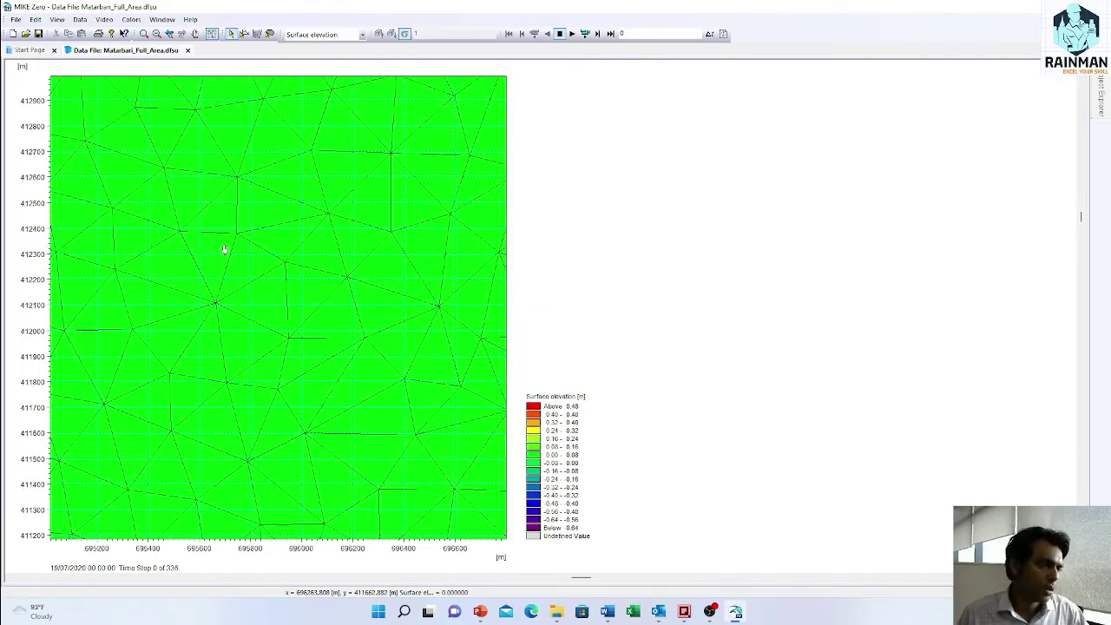
pyautogui.scroll(3, 244, 247)
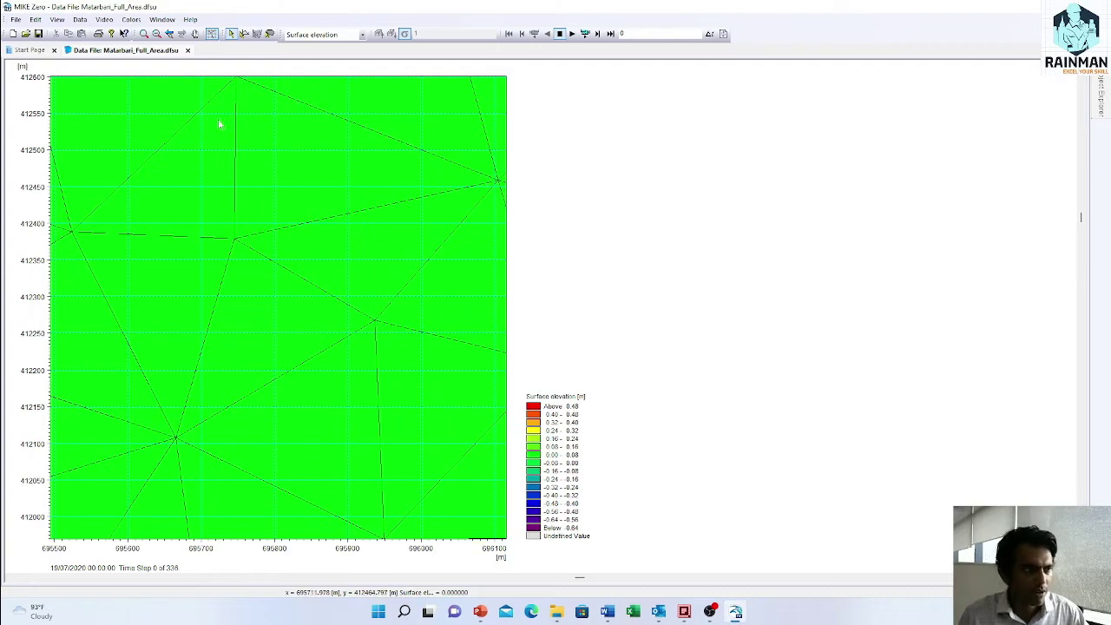
# Try selecting a single element, dismiss the empty element data list, and zoom back out
pyautogui.click(269, 33)
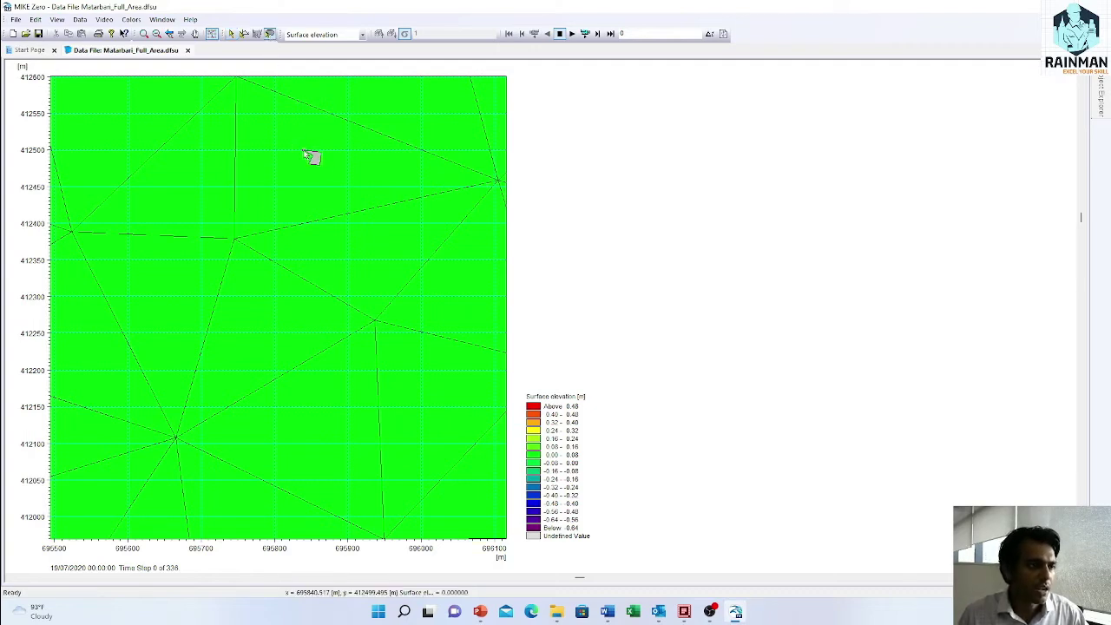
pyautogui.click(315, 186)
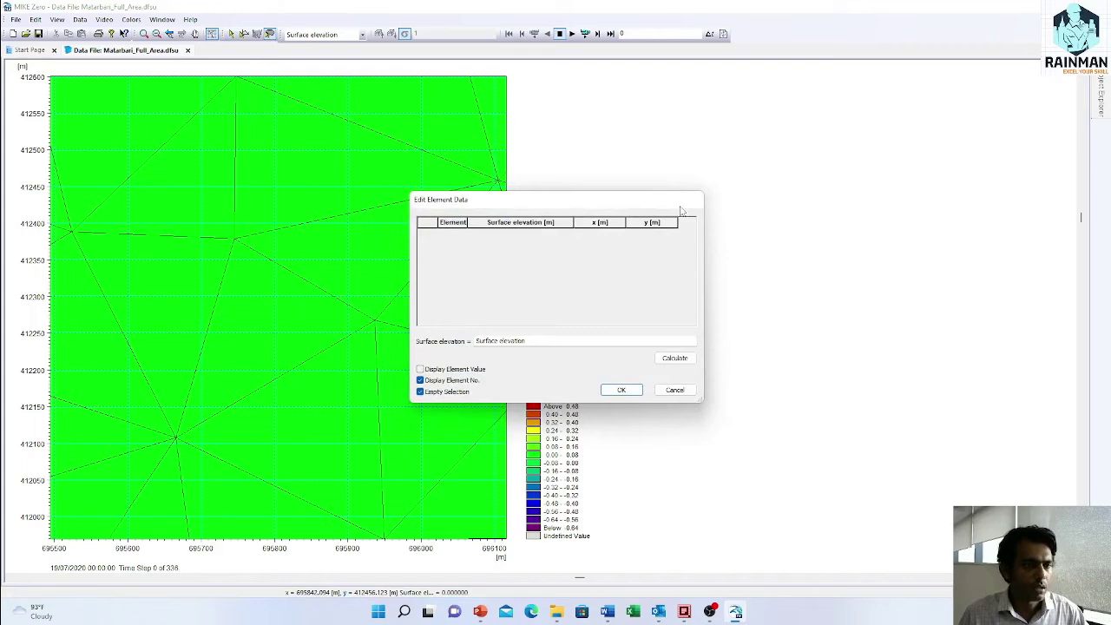
pyautogui.click(675, 390)
pyautogui.scroll(-1, 409, 251)
pyautogui.scroll(-1, 409, 250)
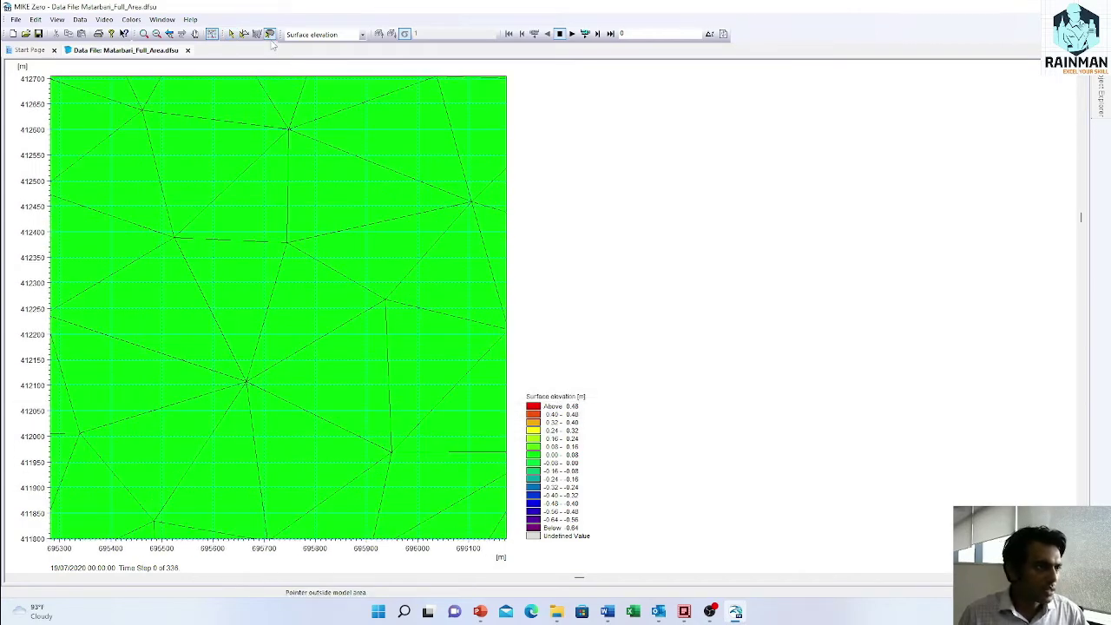
# Draw a polygon around three elements and review their 0 m surface elevation and coordinates
pyautogui.click(257, 117)
pyautogui.click(386, 107)
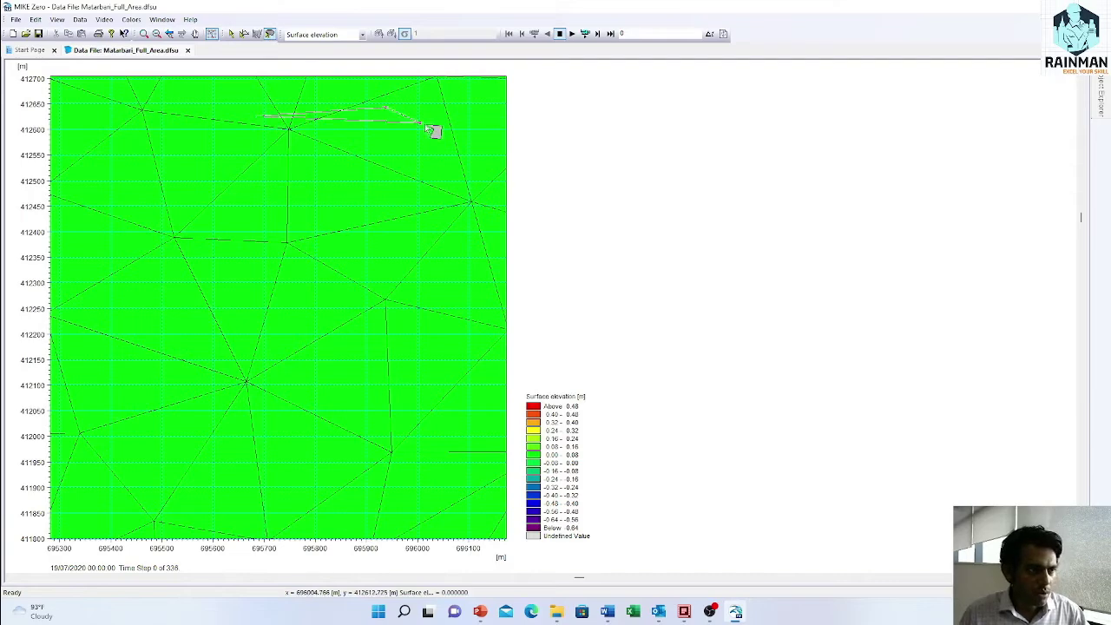
pyautogui.click(481, 190)
pyautogui.click(478, 232)
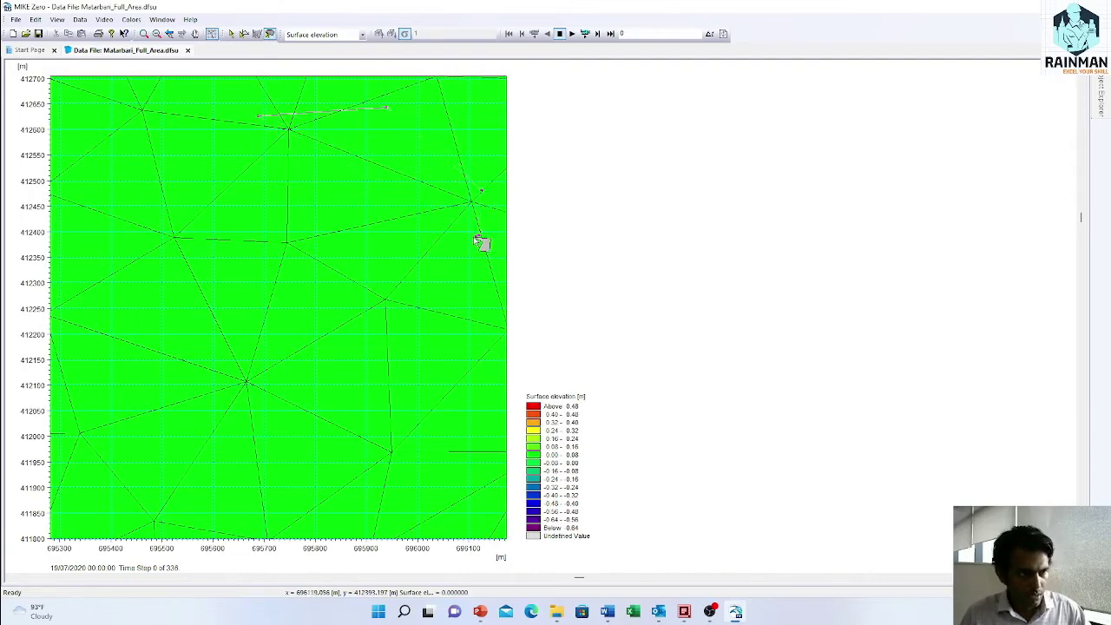
pyautogui.doubleClick(417, 271)
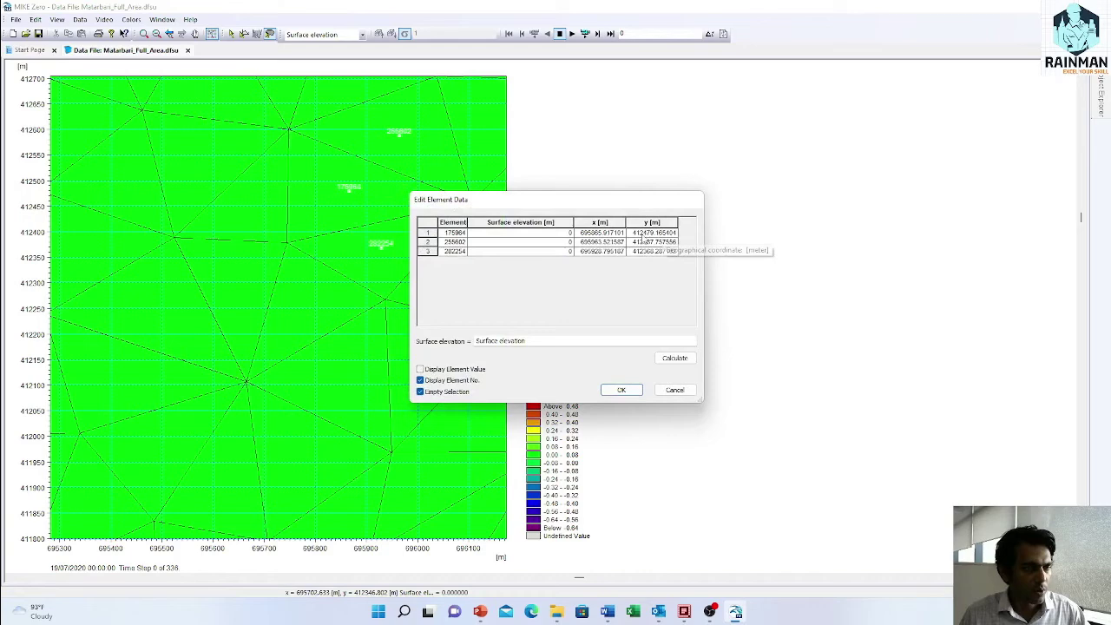
pyautogui.moveTo(665, 204); pyautogui.dragTo(524, 346)
pyautogui.press('Escape')
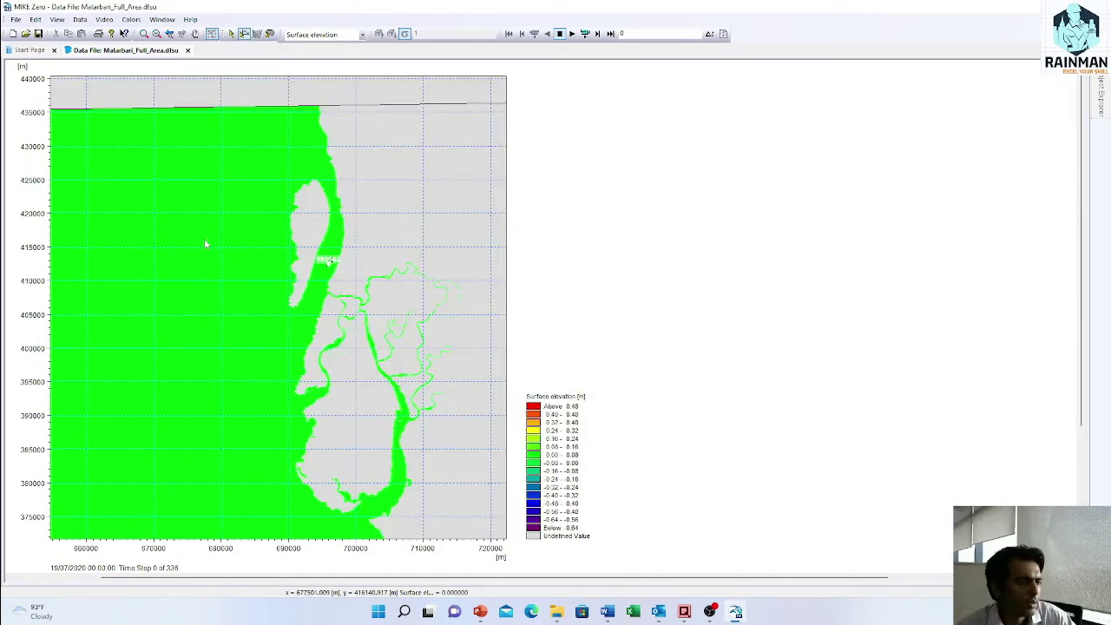
pyautogui.rightClick(203, 239)
pyautogui.click(429, 217)
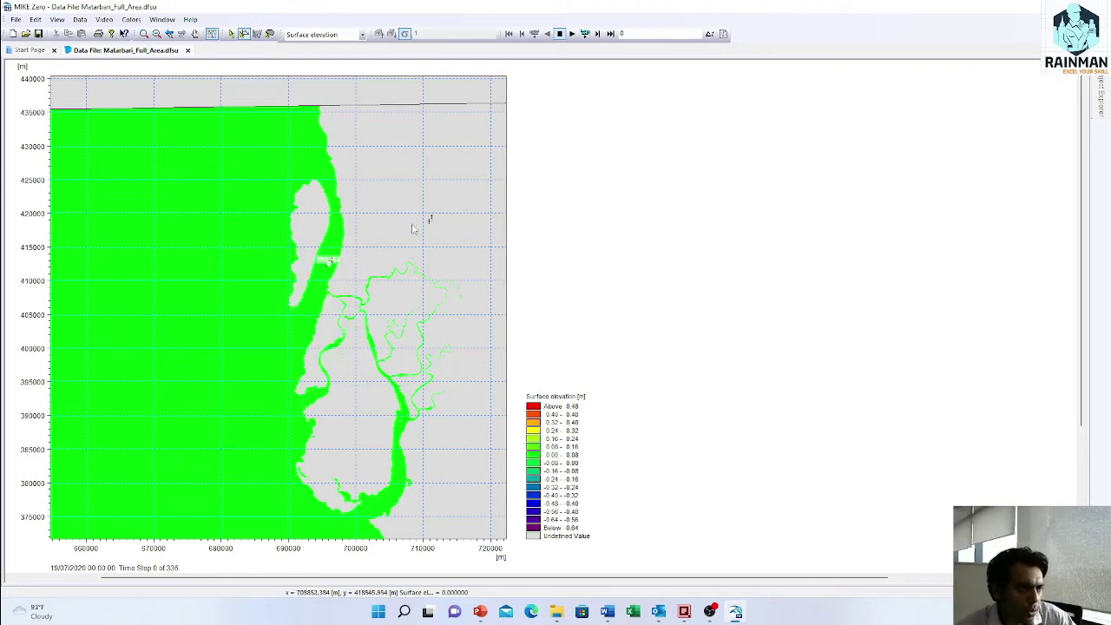
pyautogui.rightClick(390, 238)
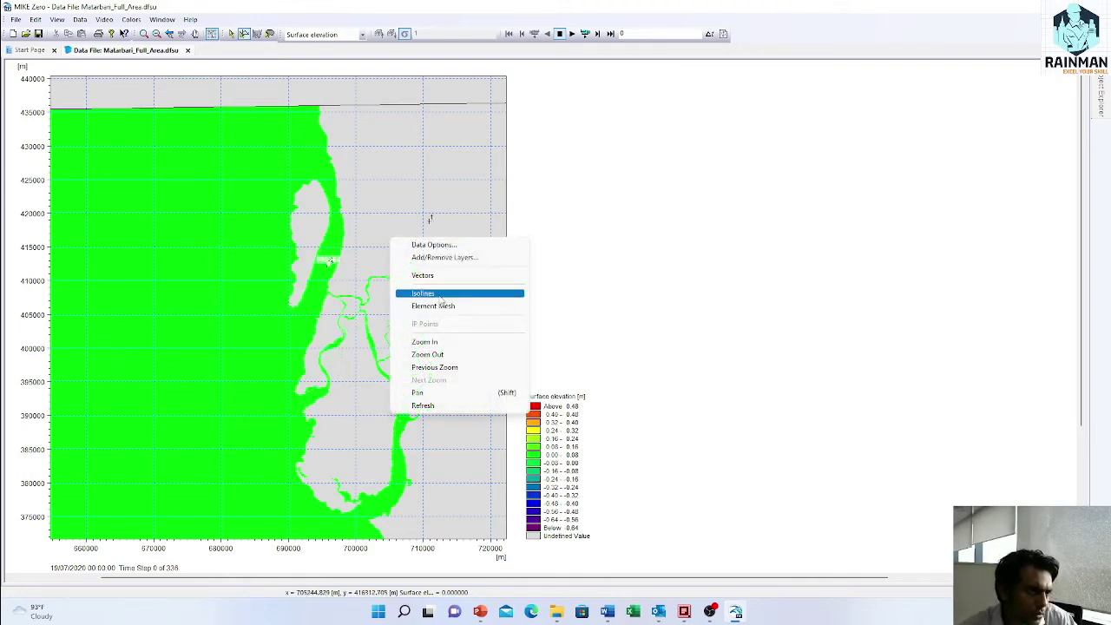
pyautogui.click(443, 257)
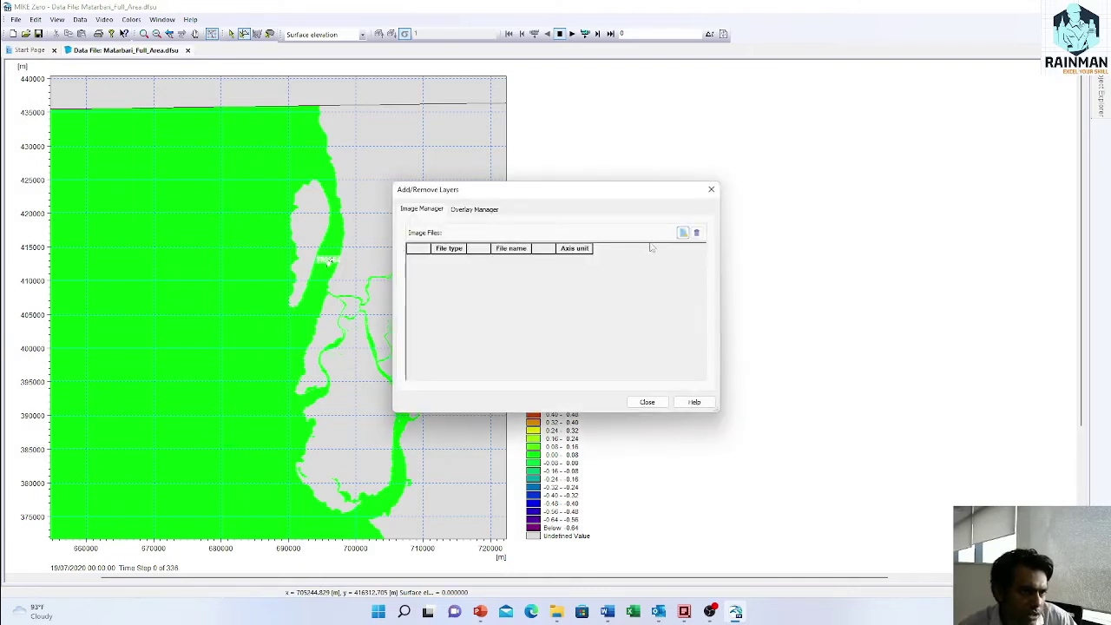
pyautogui.click(683, 233)
pyautogui.click(502, 259)
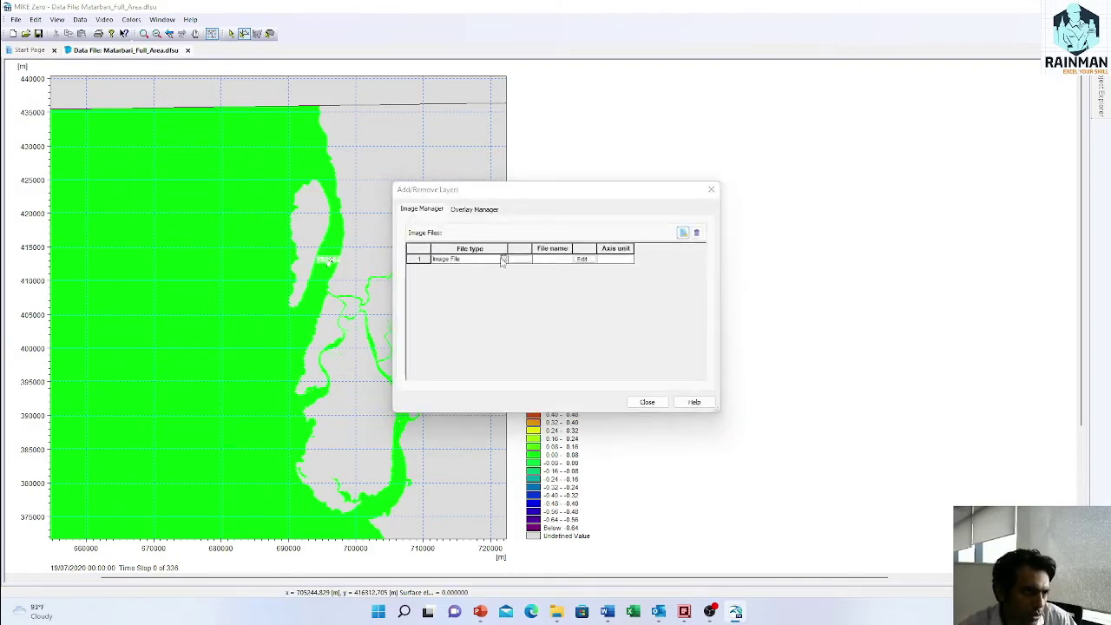
pyautogui.click(453, 279)
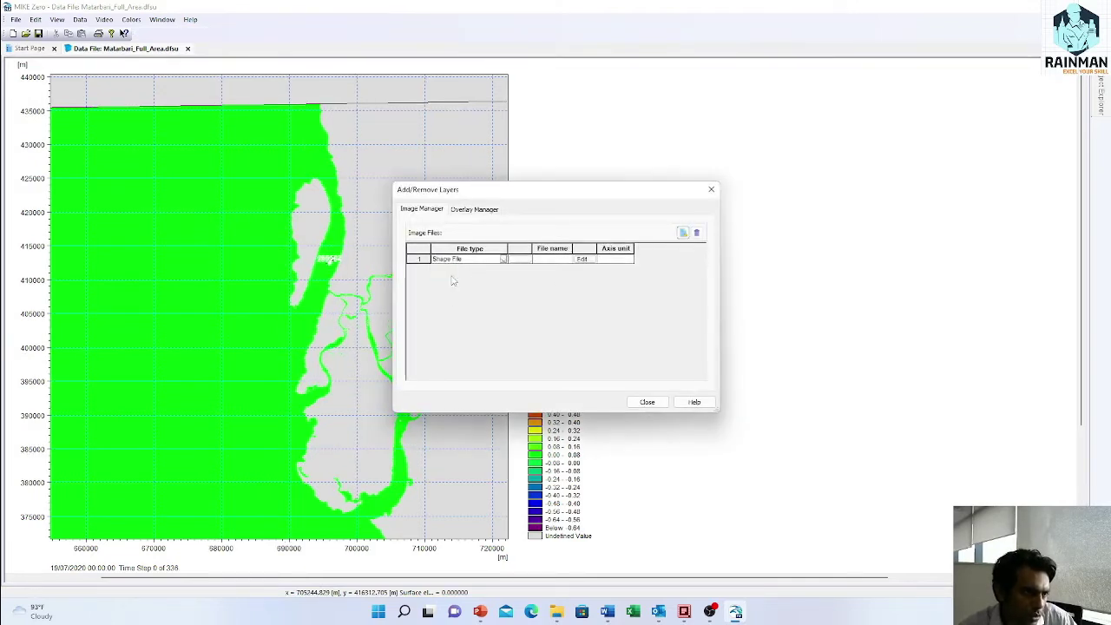
pyautogui.click(711, 189)
pyautogui.rightClick(240, 240)
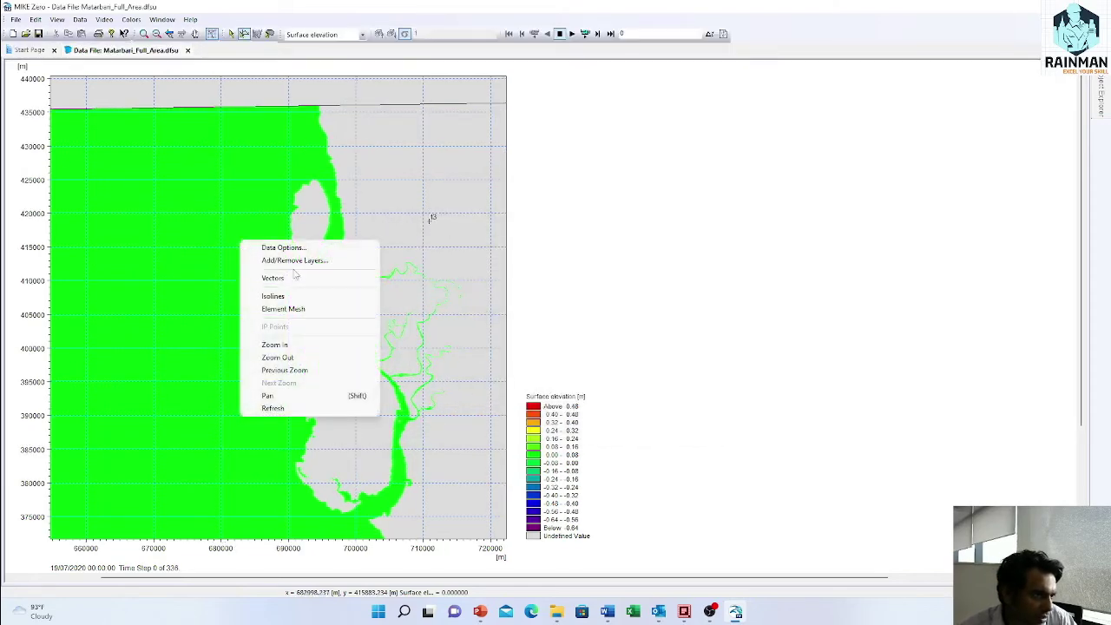
pyautogui.click(297, 262)
pyautogui.click(460, 252)
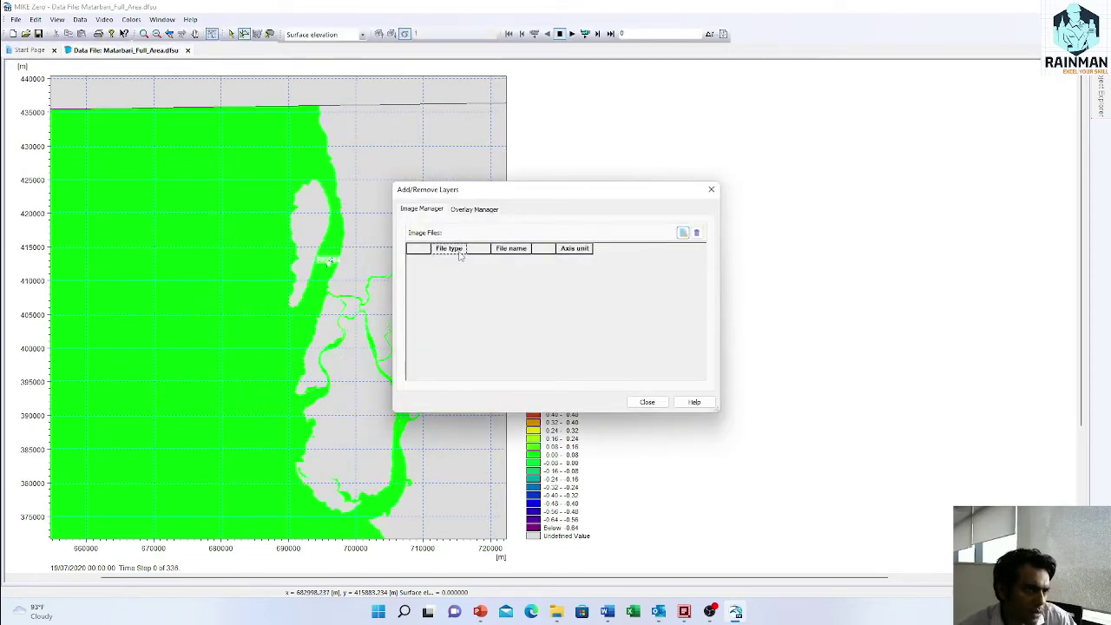
pyautogui.click(683, 234)
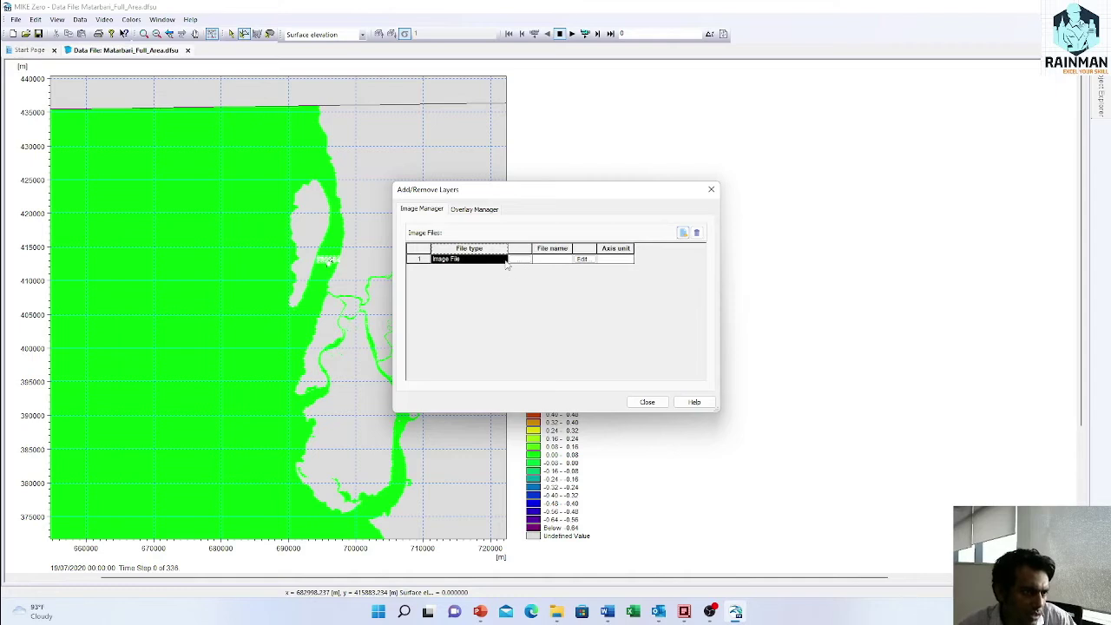
pyautogui.click(503, 259)
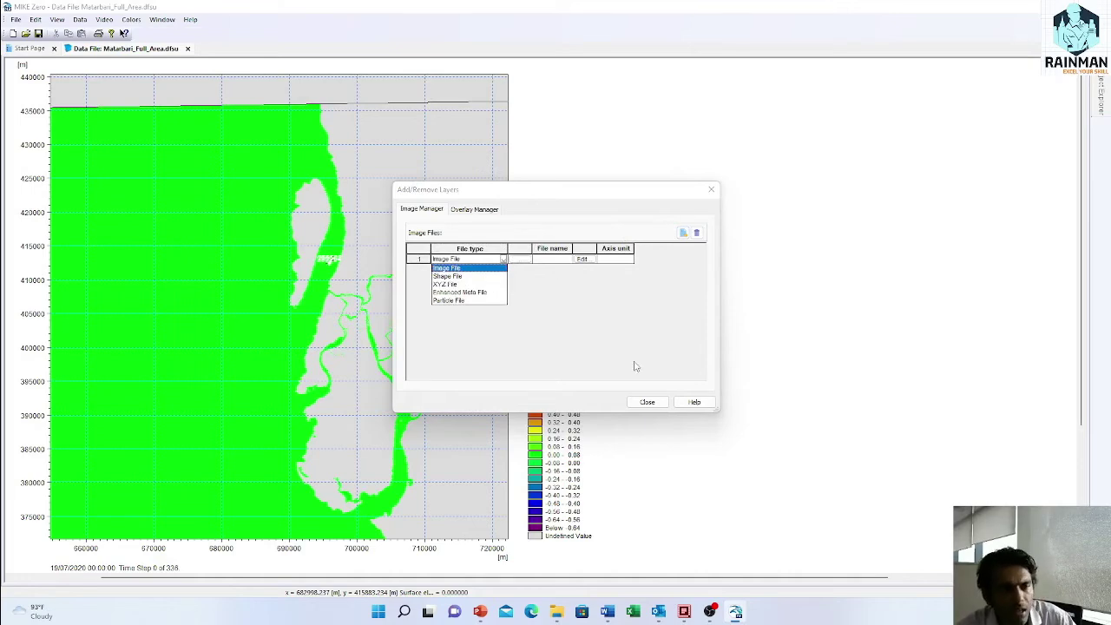
pyautogui.click(711, 190)
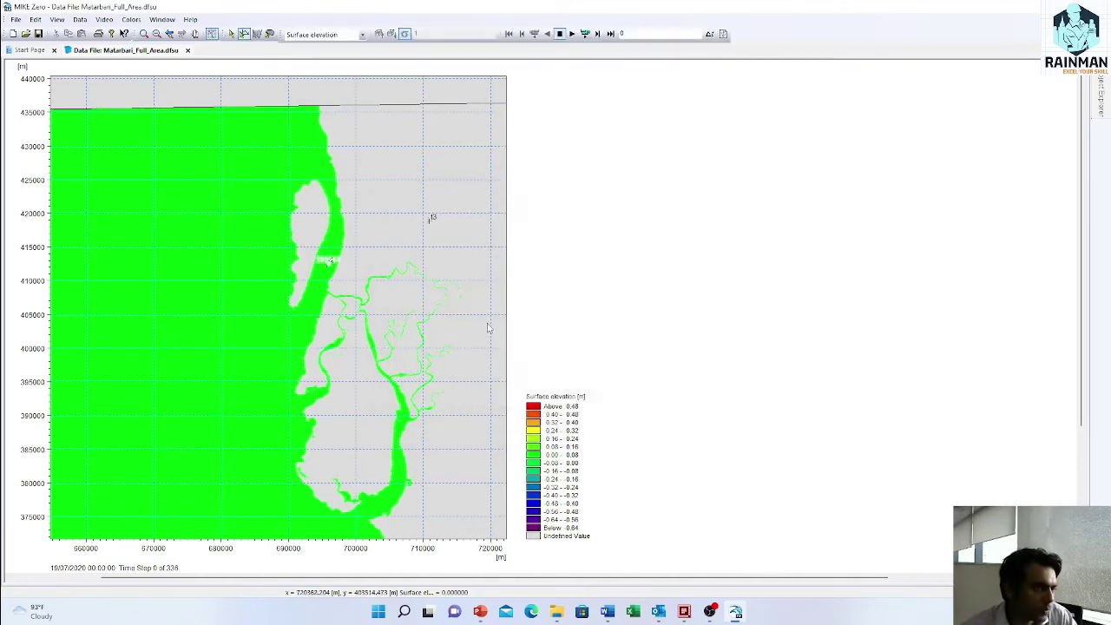
# Check the Contour display options and cancel, keeping Shaded contour unchanged
pyautogui.doubleClick(431, 218)
pyautogui.click(392, 199)
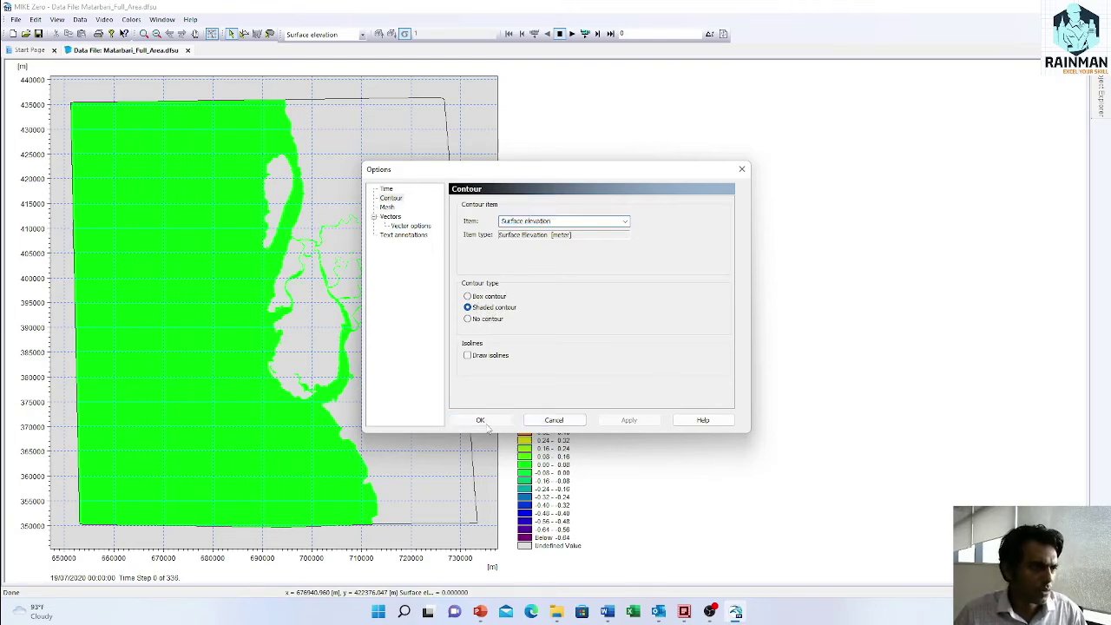
pyautogui.click(545, 421)
# Turn on isolines over the surface elevation map and zoom in slightly
pyautogui.rightClick(209, 244)
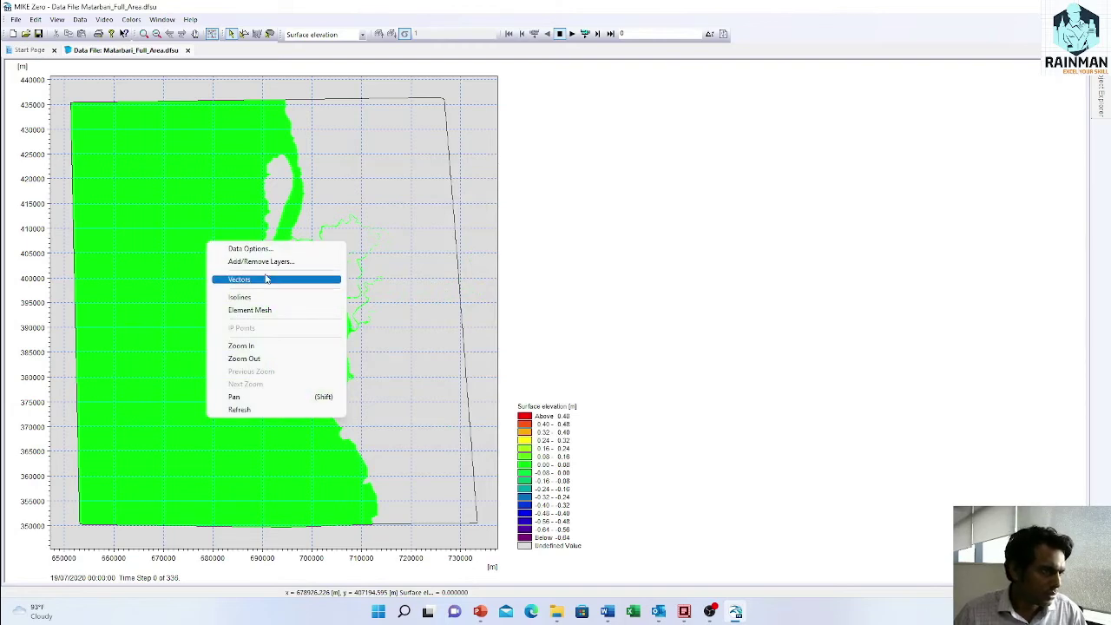
pyautogui.click(268, 297)
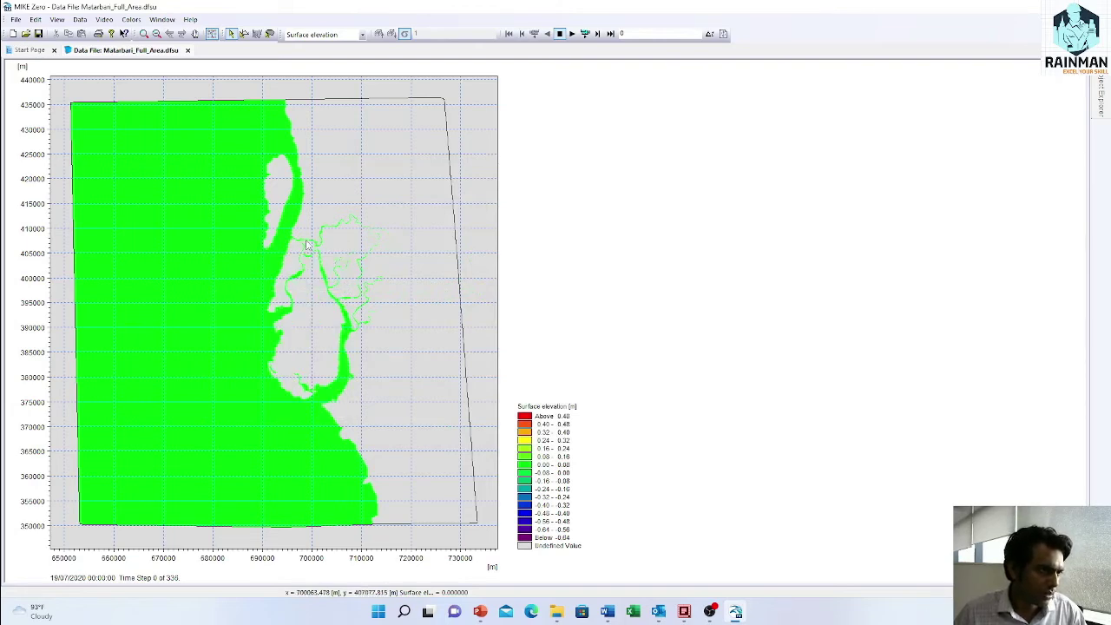
pyautogui.scroll(2, 318, 190)
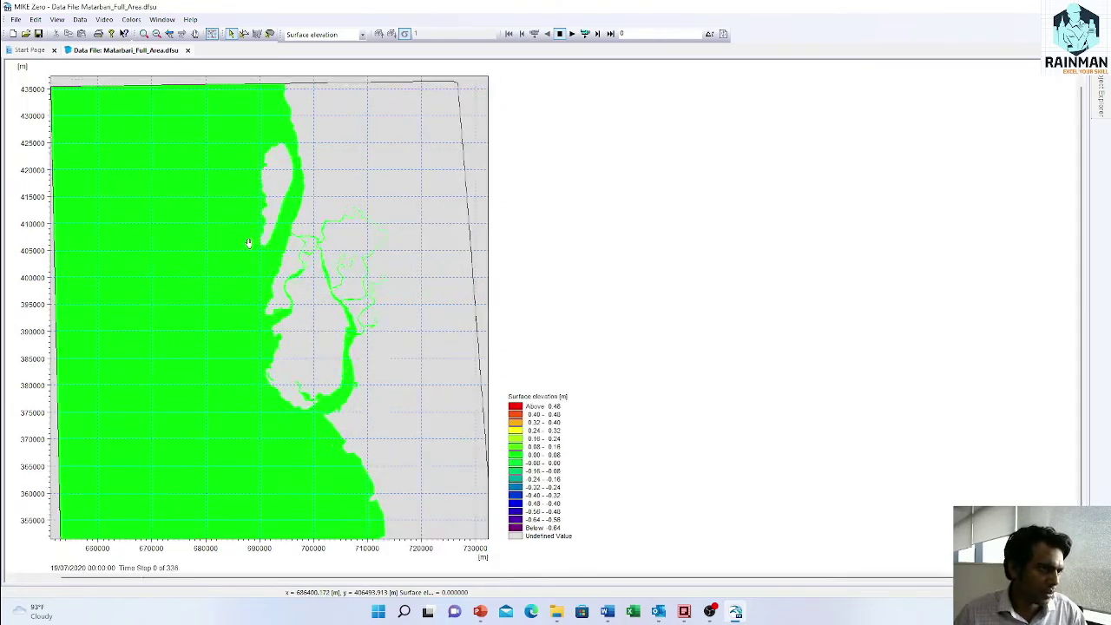
# Play the results forward to time step 24, then review the Contour and Vector options before closing
pyautogui.click(571, 33)
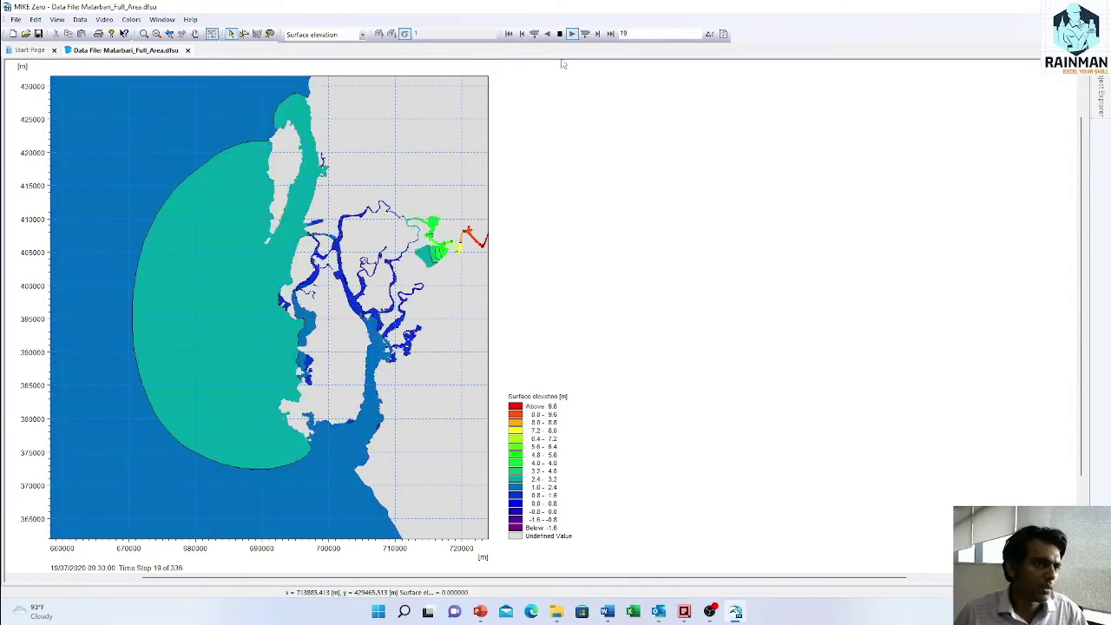
pyautogui.click(81, 20)
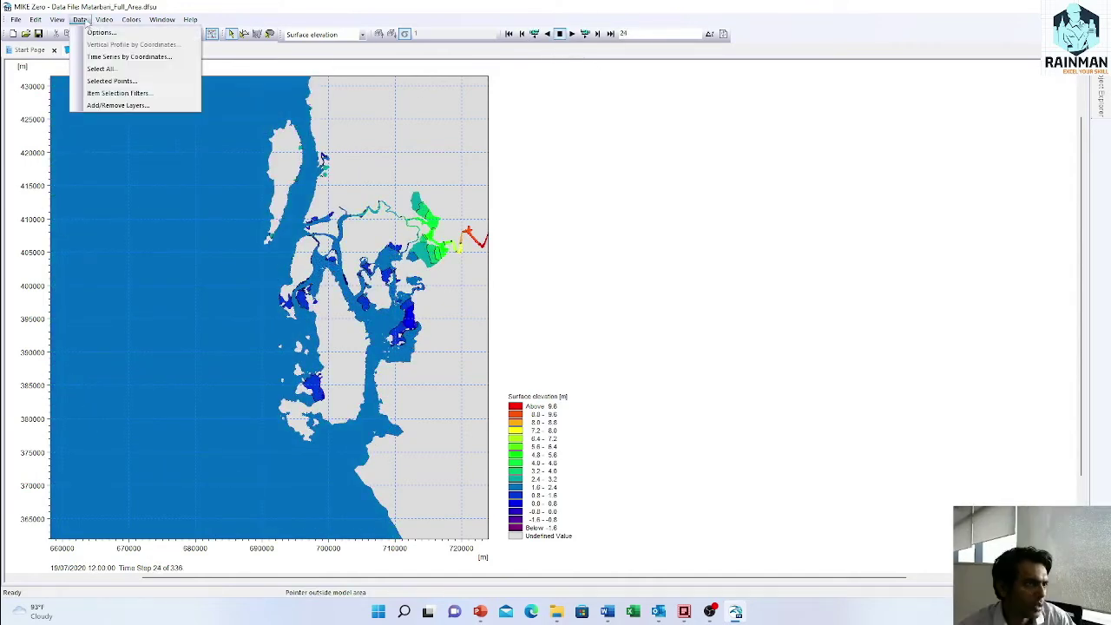
pyautogui.click(100, 33)
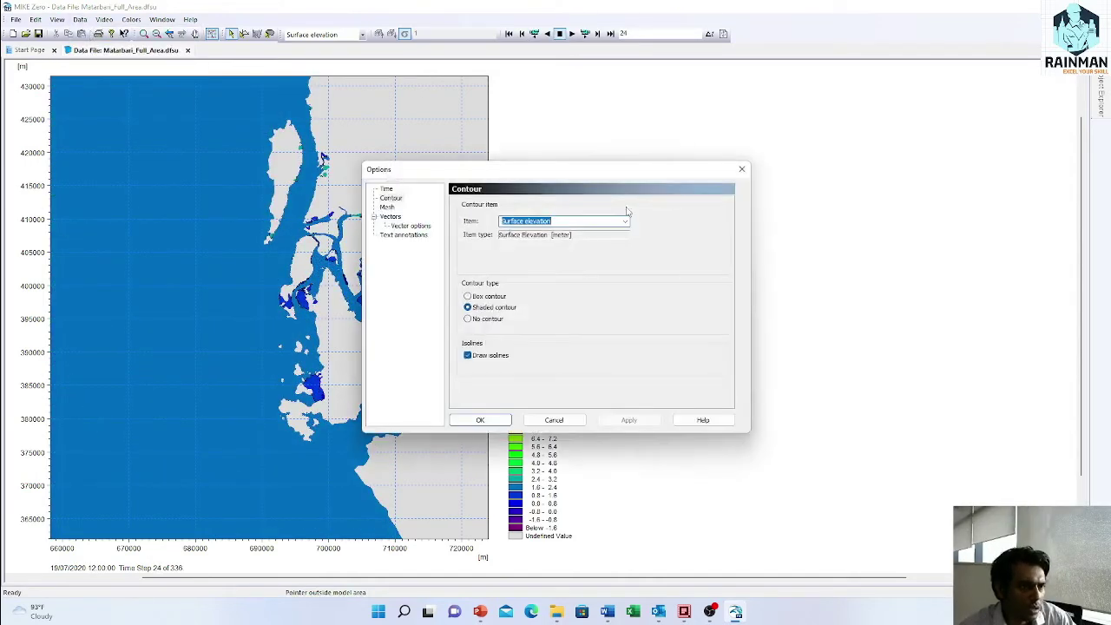
pyautogui.click(407, 227)
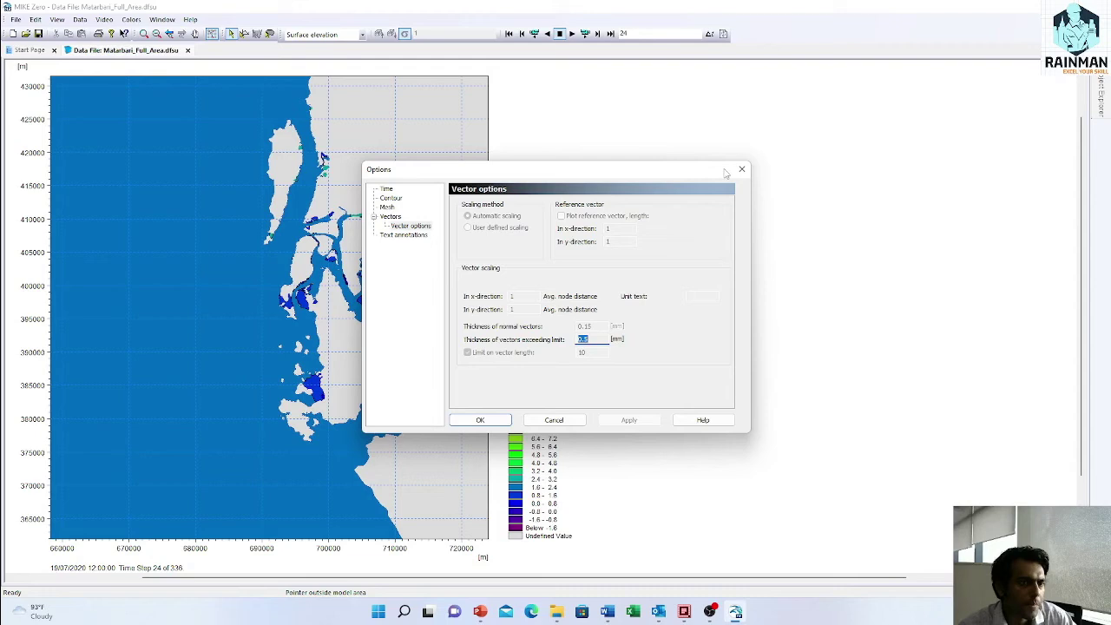
pyautogui.click(741, 169)
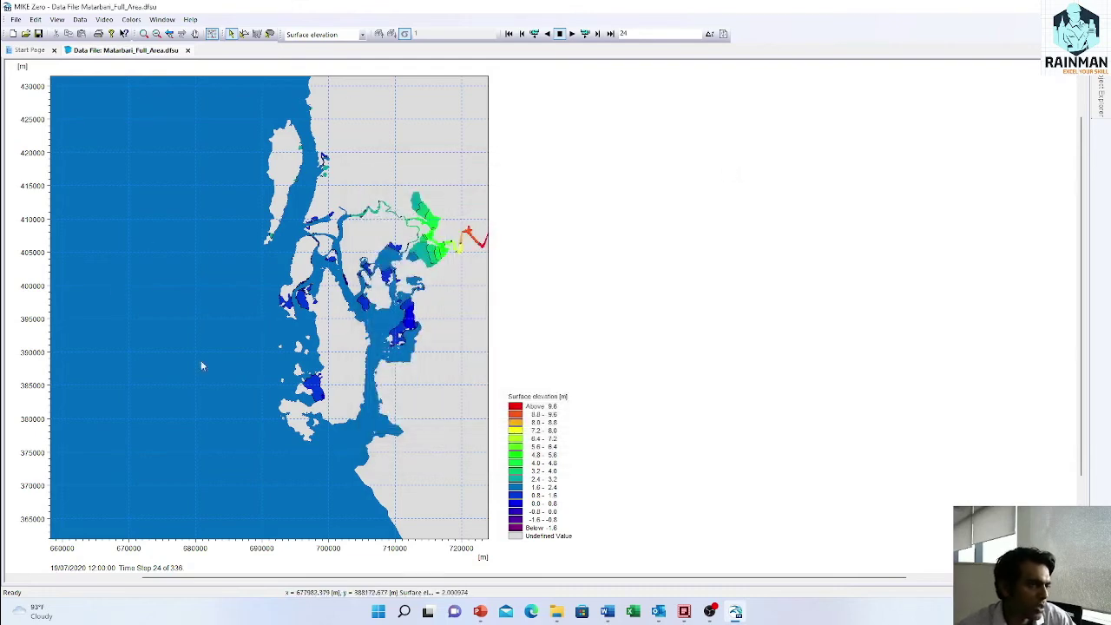
# Overlay flow vectors on the surface elevation map
pyautogui.click(55, 19)
pyautogui.moveTo(137, 20)
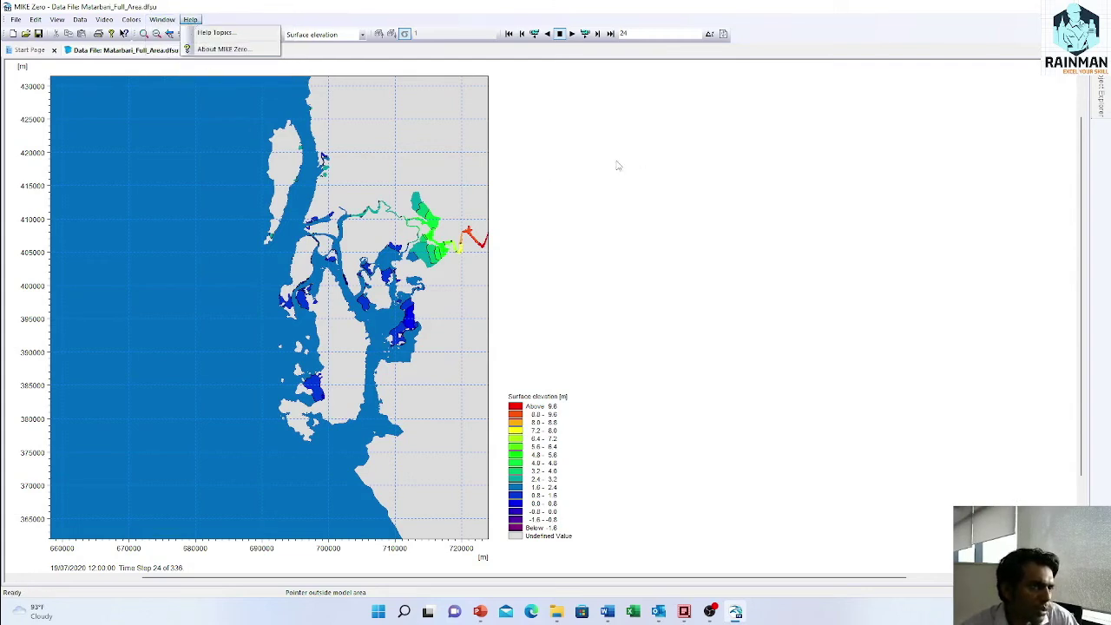
pyautogui.rightClick(264, 143)
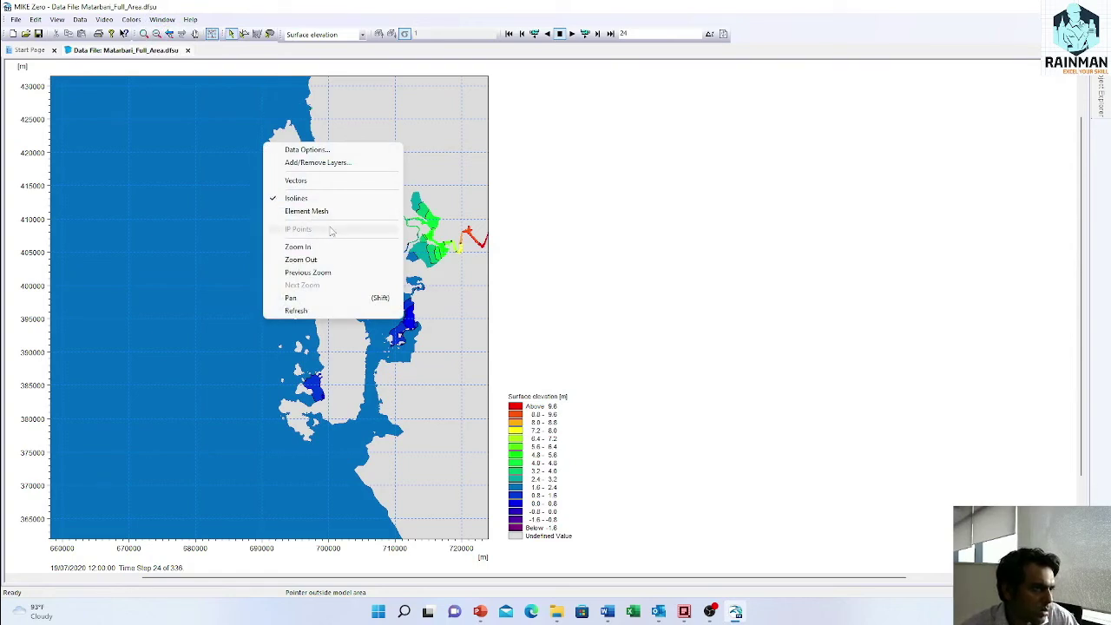
pyautogui.click(303, 182)
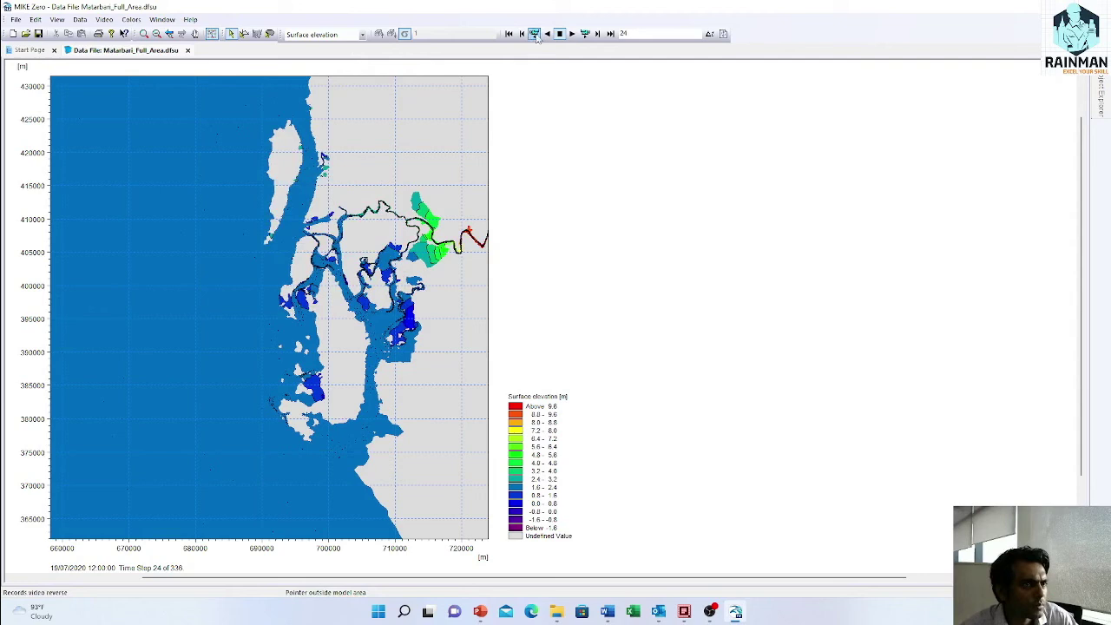
# Zoom into a rectangle around the tidal river channels east of the coast
pyautogui.rightClick(198, 205)
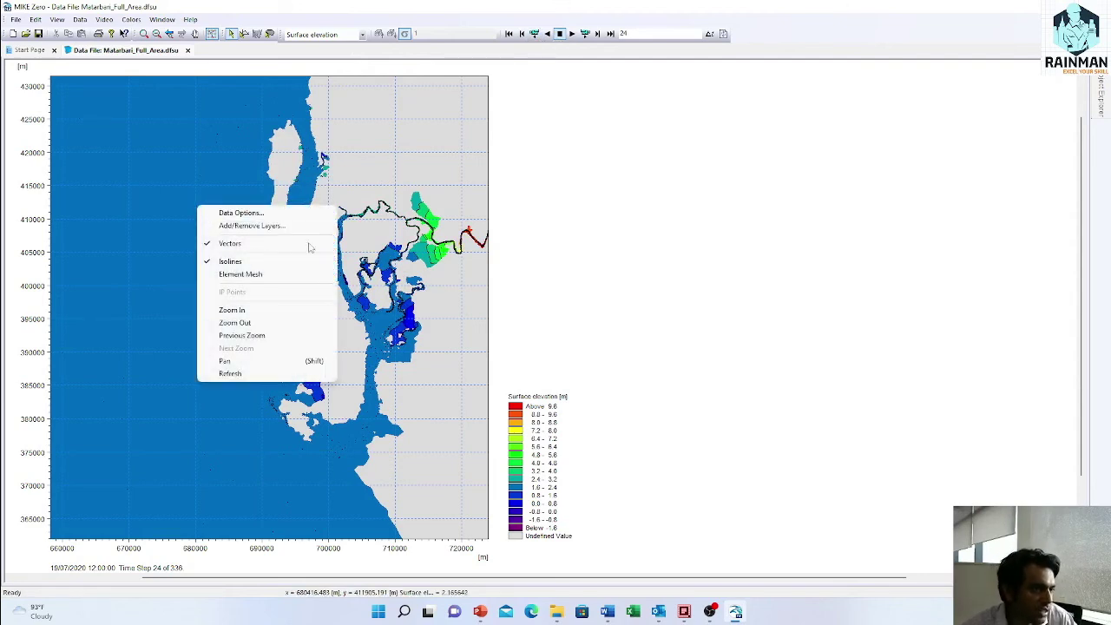
pyautogui.click(274, 89)
pyautogui.click(144, 33)
pyautogui.moveTo(203, 256)
pyautogui.mouseDown()
pyautogui.moveTo(340, 421)
pyautogui.moveTo(418, 492)
pyautogui.moveTo(397, 450)
pyautogui.mouseUp()
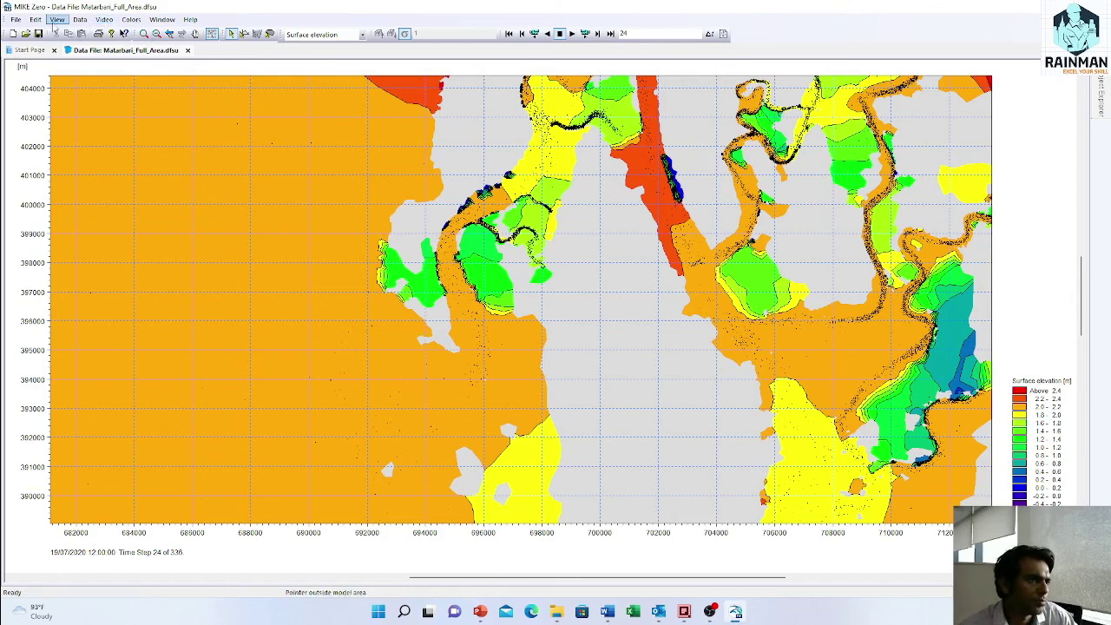
pyautogui.click(37, 19)
pyautogui.moveTo(79, 19)
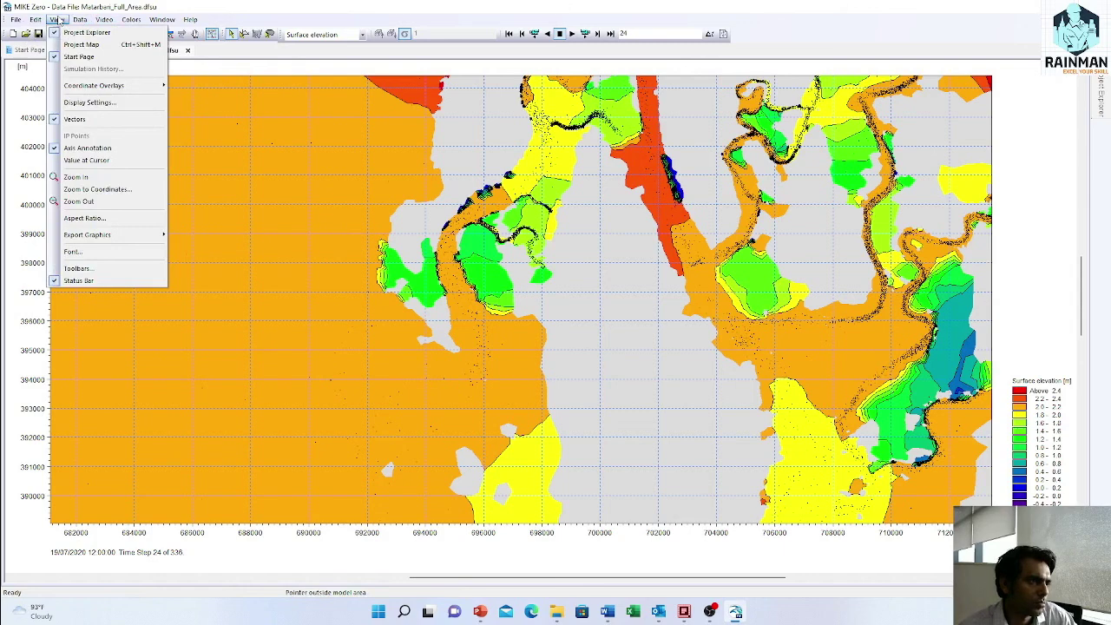
pyautogui.moveTo(126, 243)
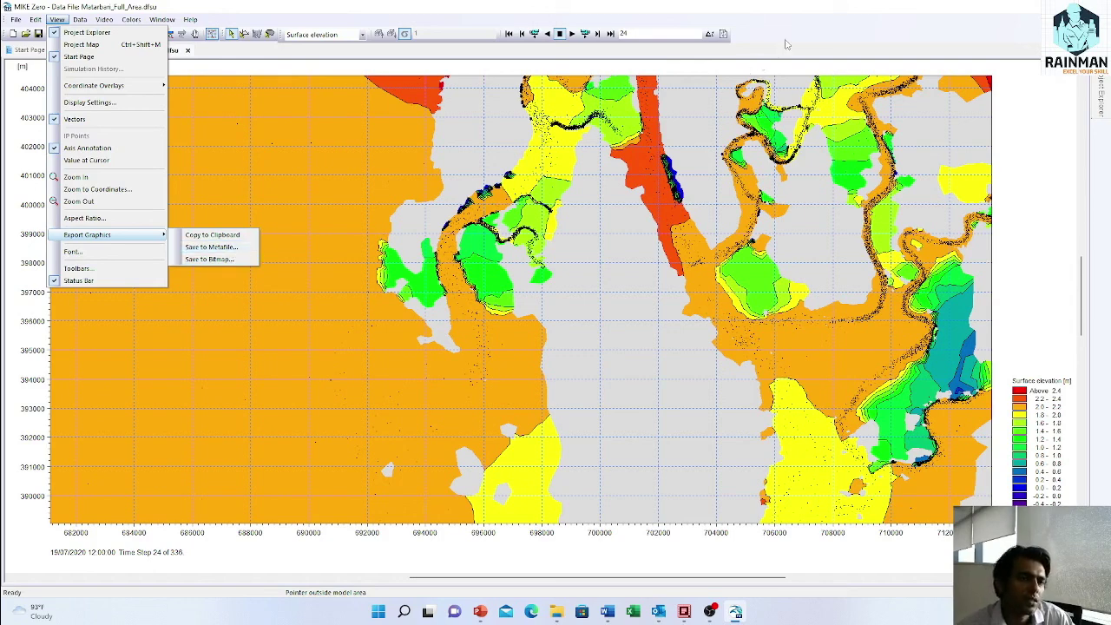
pyautogui.press('Escape')
pyautogui.press('Escape')
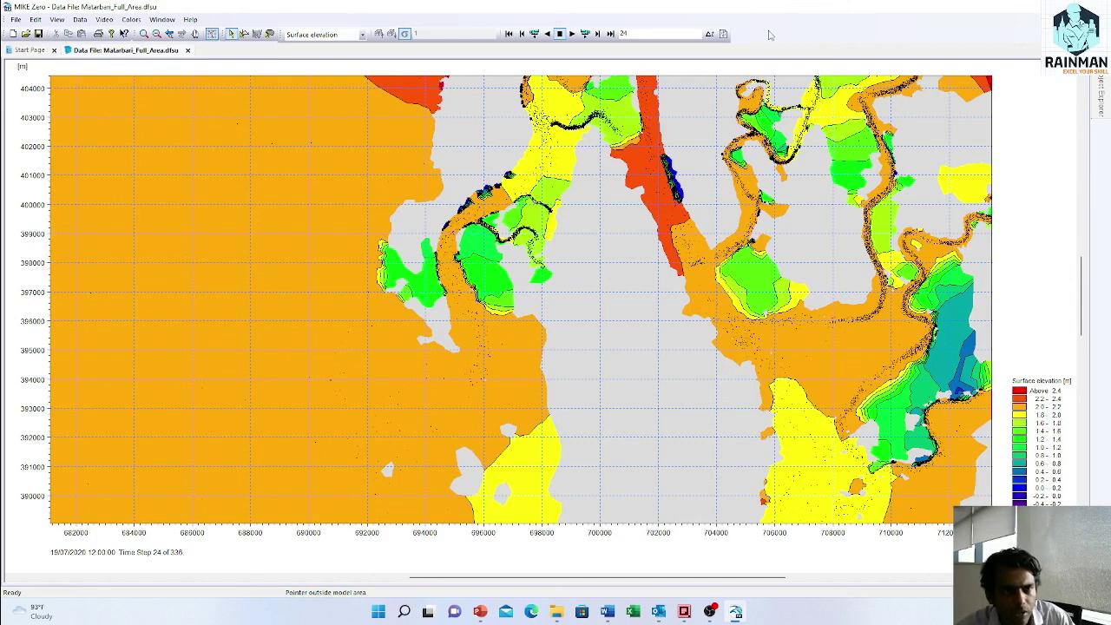